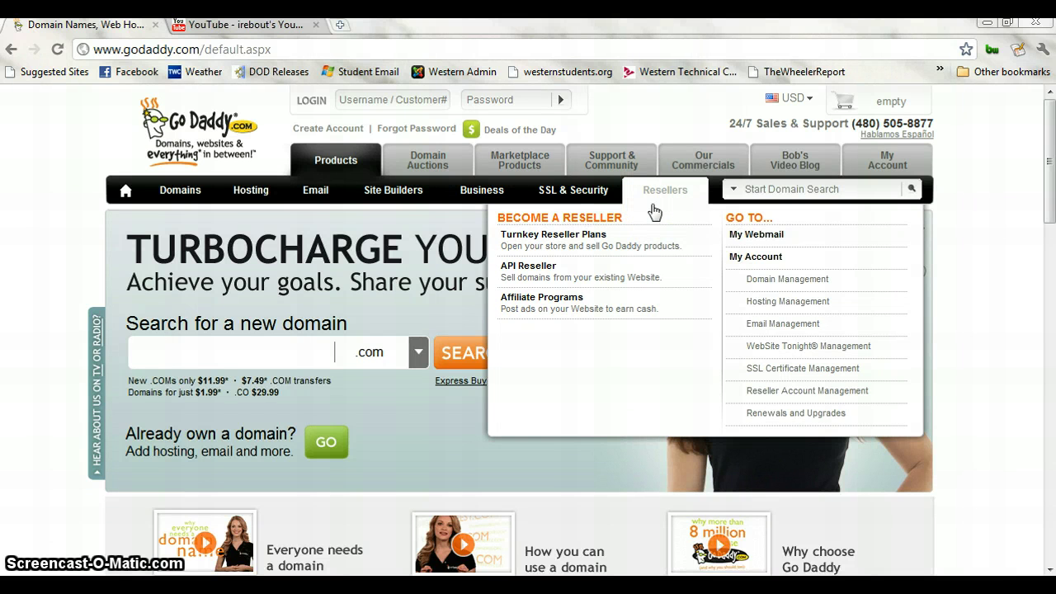
Log in to the GoDaddy account with the remembered username suggestion and the account password
left_click(654, 209)
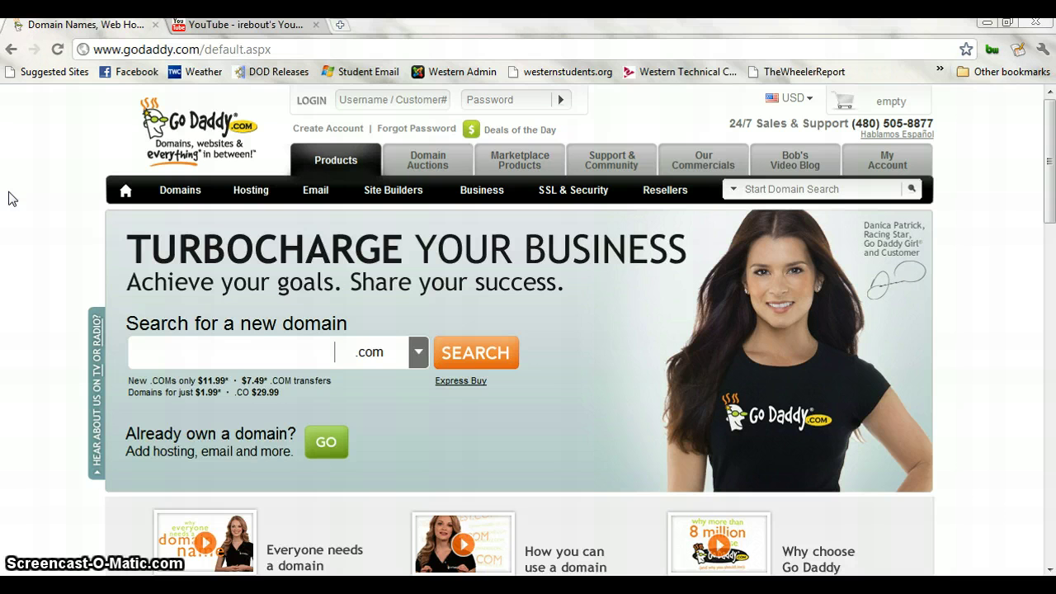
left_click(25, 201)
left_click(358, 100)
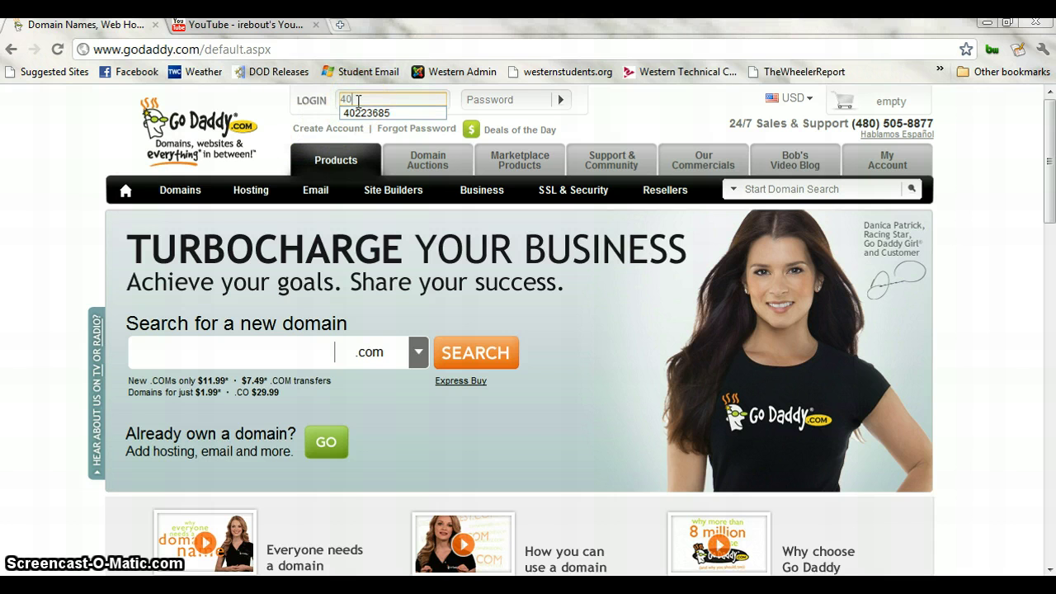
key("Down")
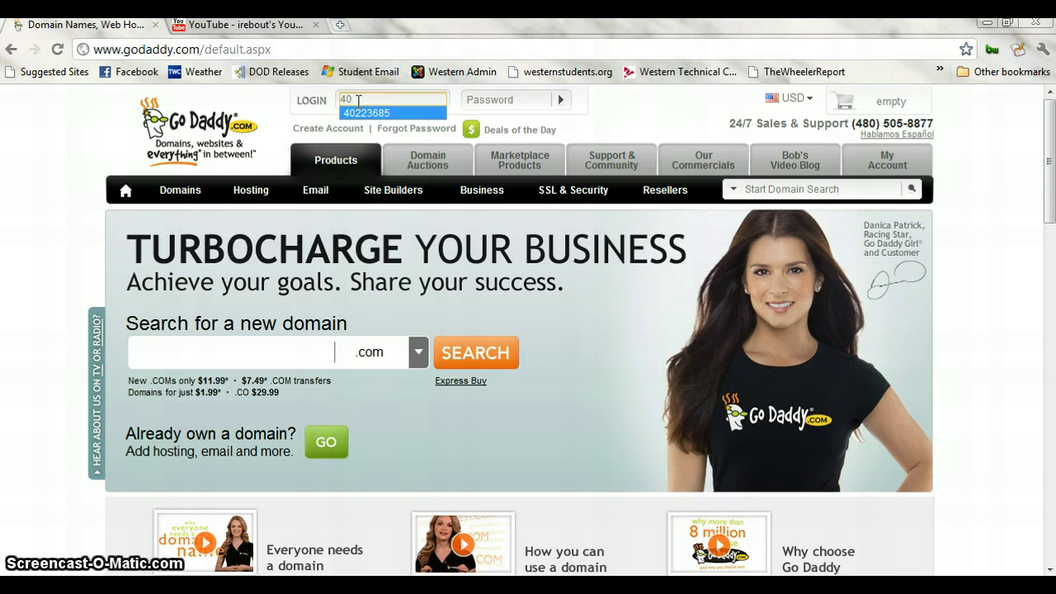
key("Return")
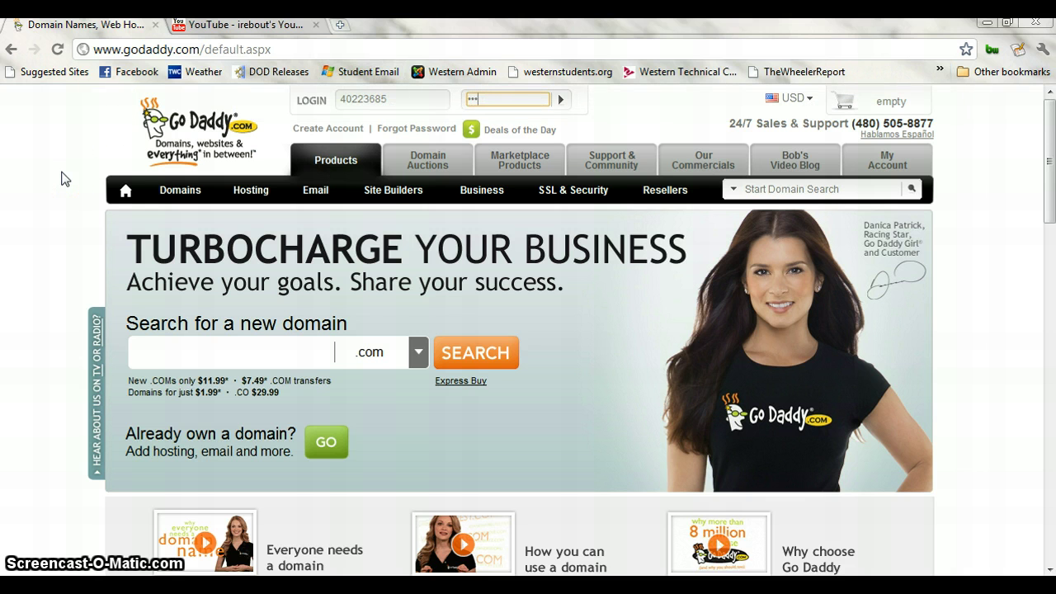
key("Return")
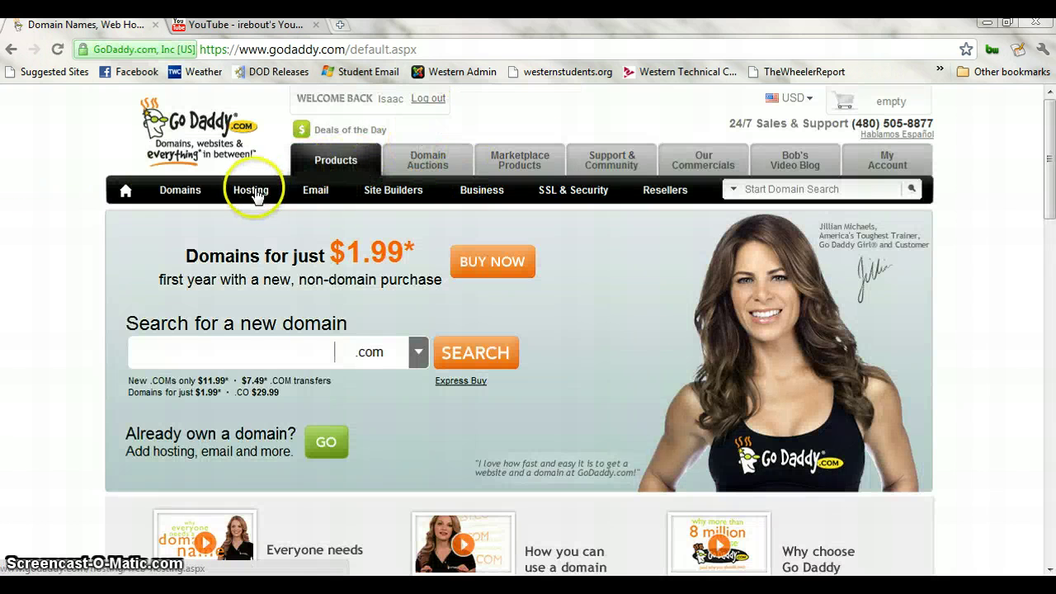
Go to Hosting Management and launch the control center for moderatemadison.com
mouse_move(253, 190)
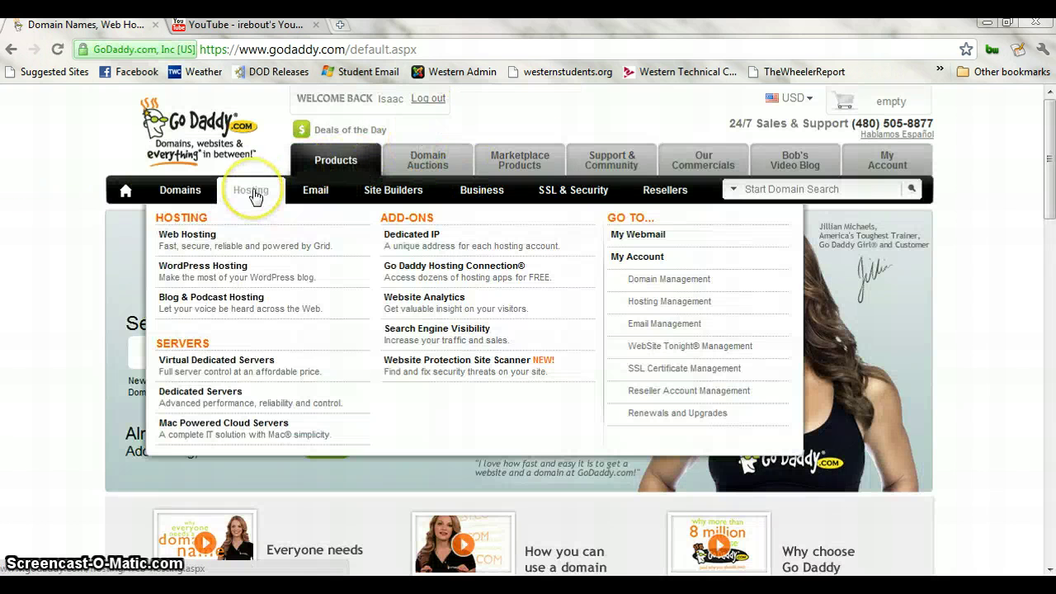
left_click(650, 302)
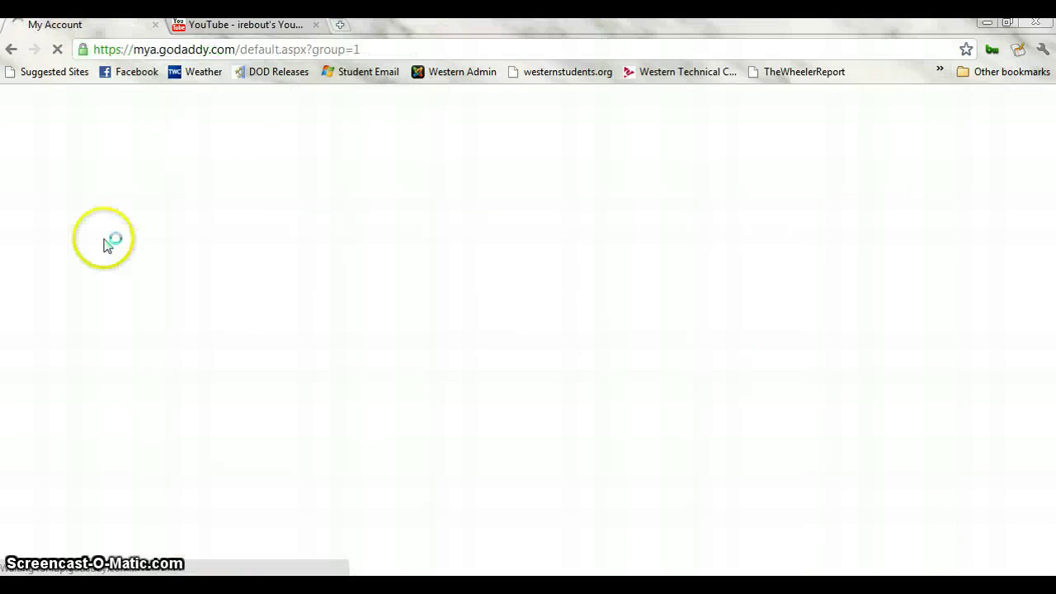
scroll(35, 285, "down", 1)
scroll(35, 285, "down", 5)
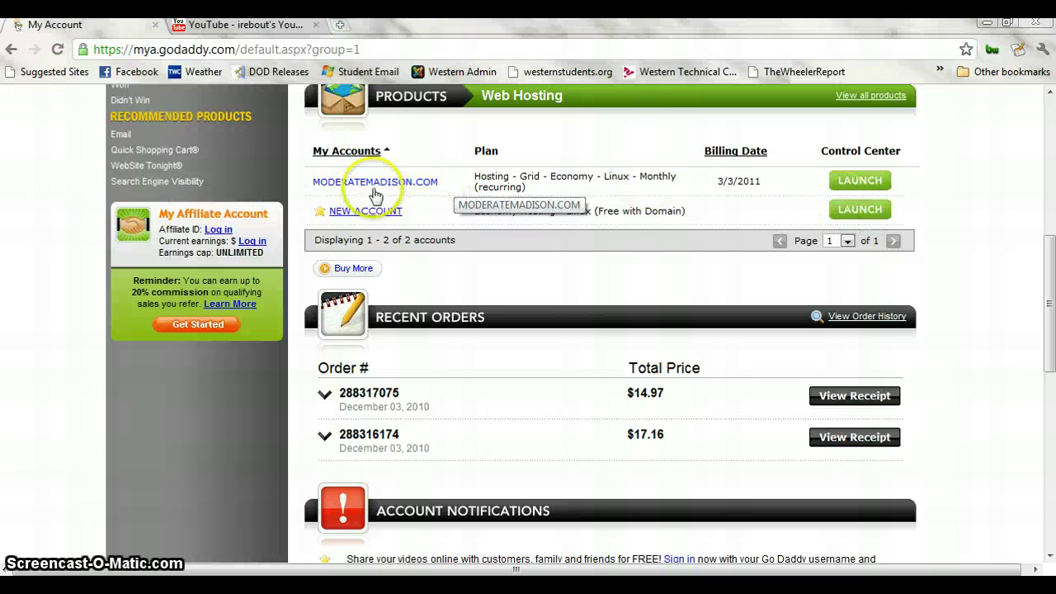
left_click(835, 181)
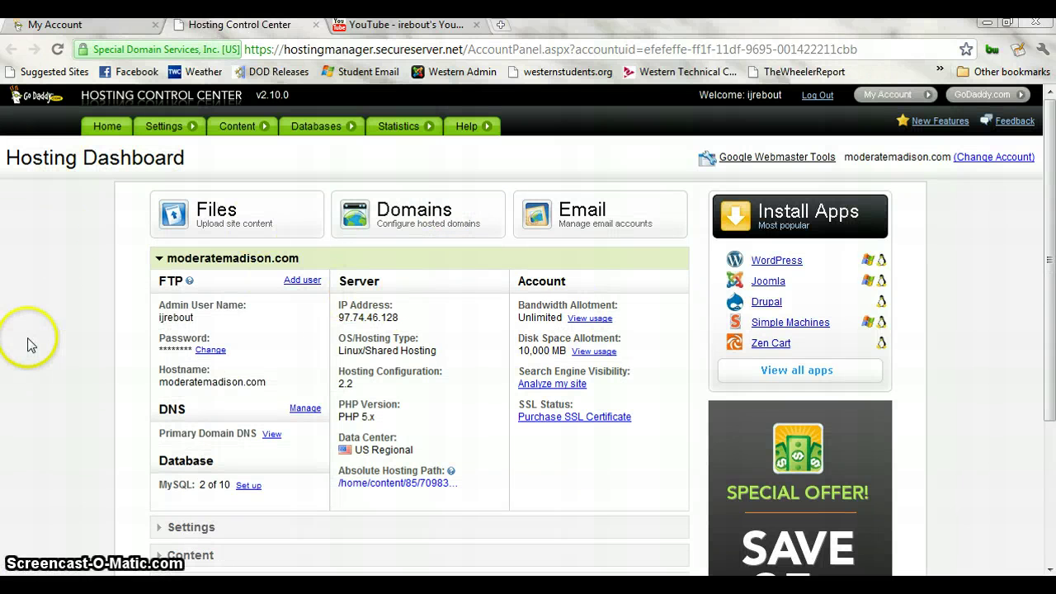
scroll(31, 339, "down", 1)
scroll(31, 338, "up", 1)
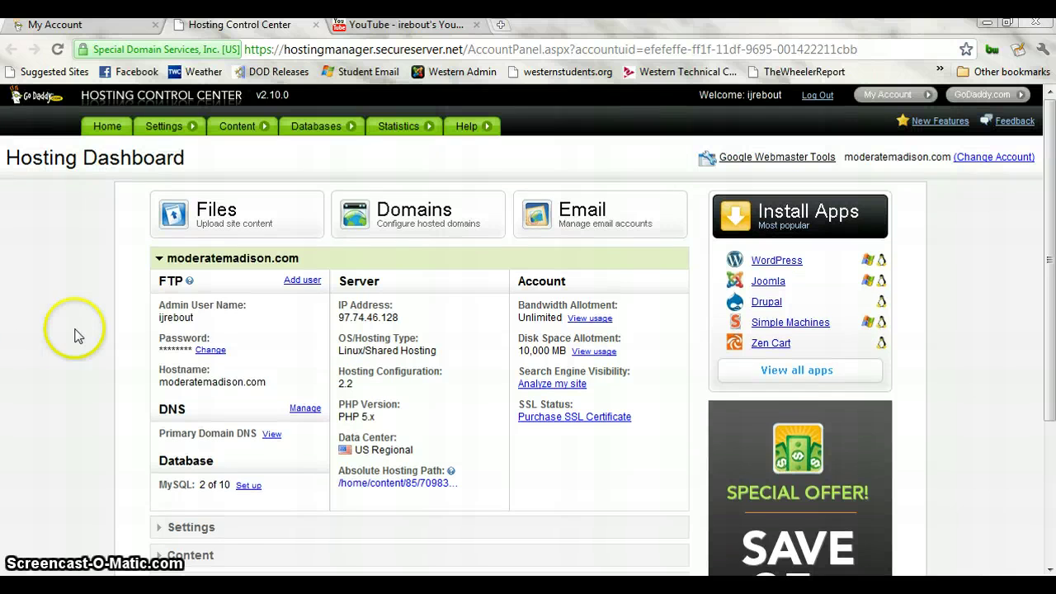
left_click(797, 232)
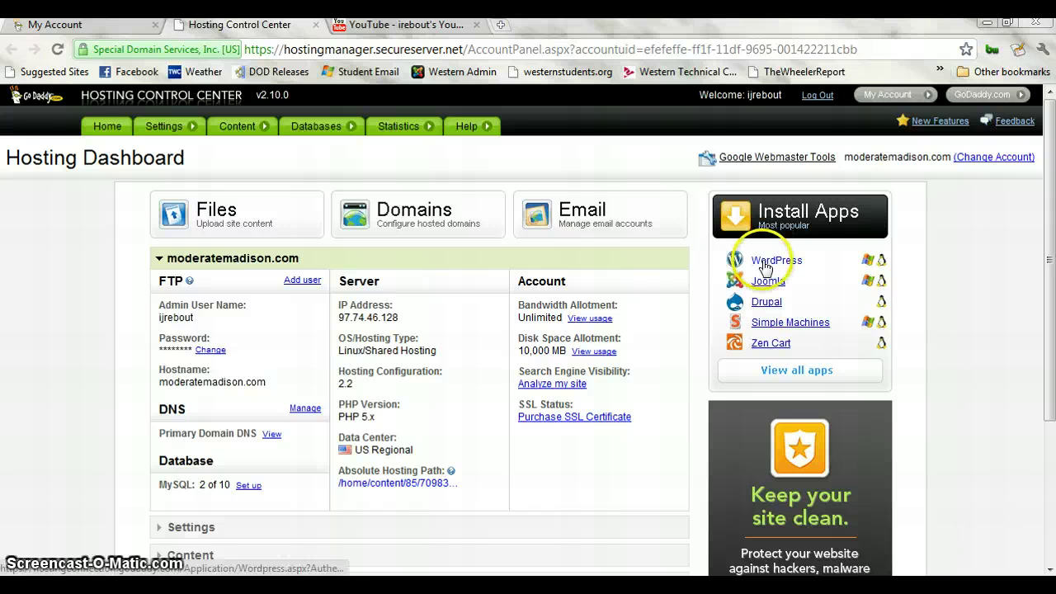
left_click(767, 348)
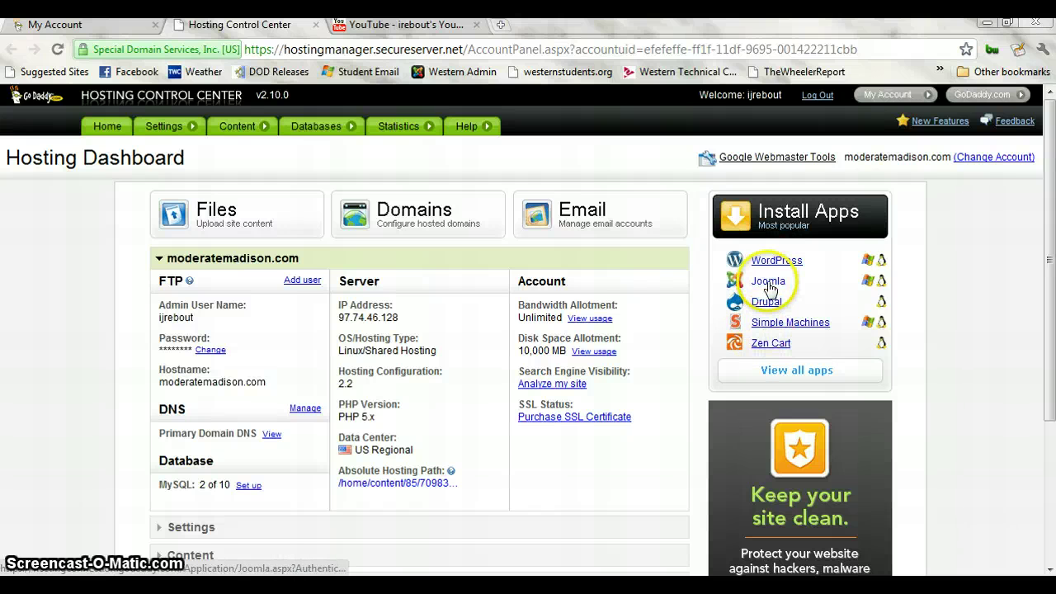
left_click(534, 175)
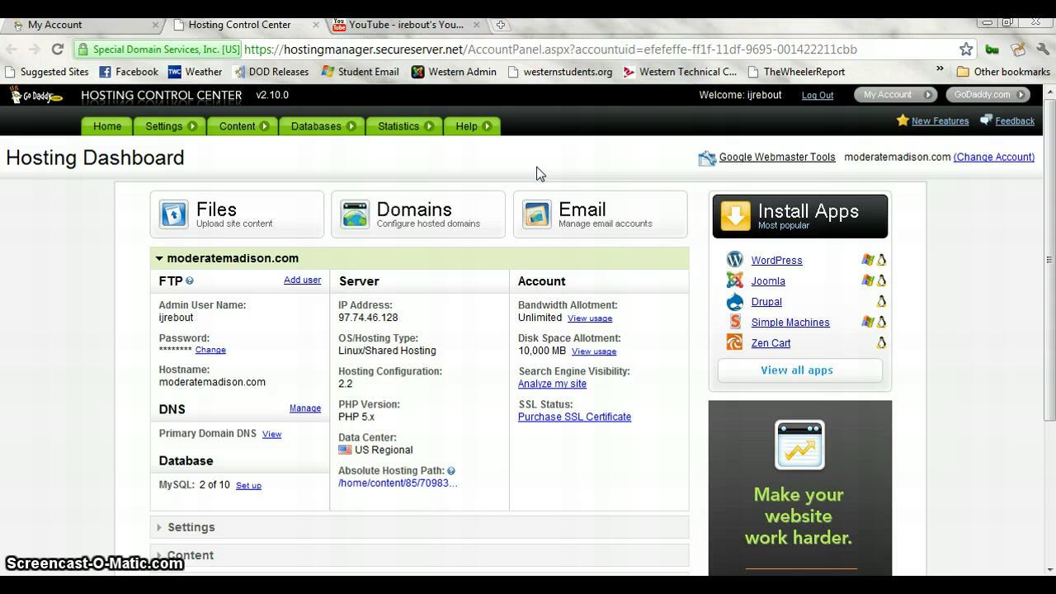
left_click(532, 177)
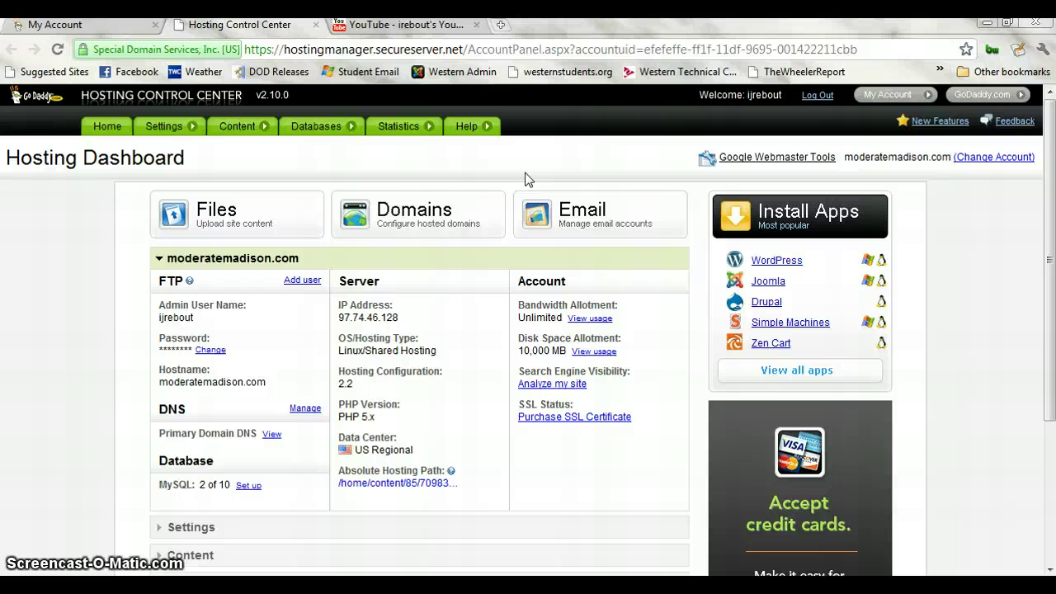
mouse_move(238, 132)
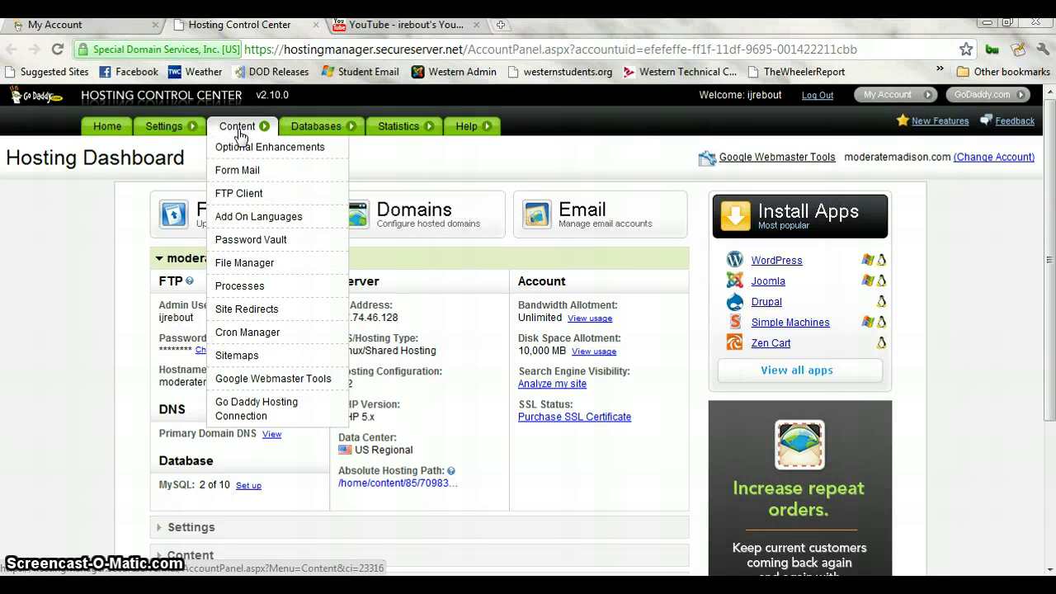
Open File Manager on the html folder and bring up the Upload File(s) panel
left_click(251, 246)
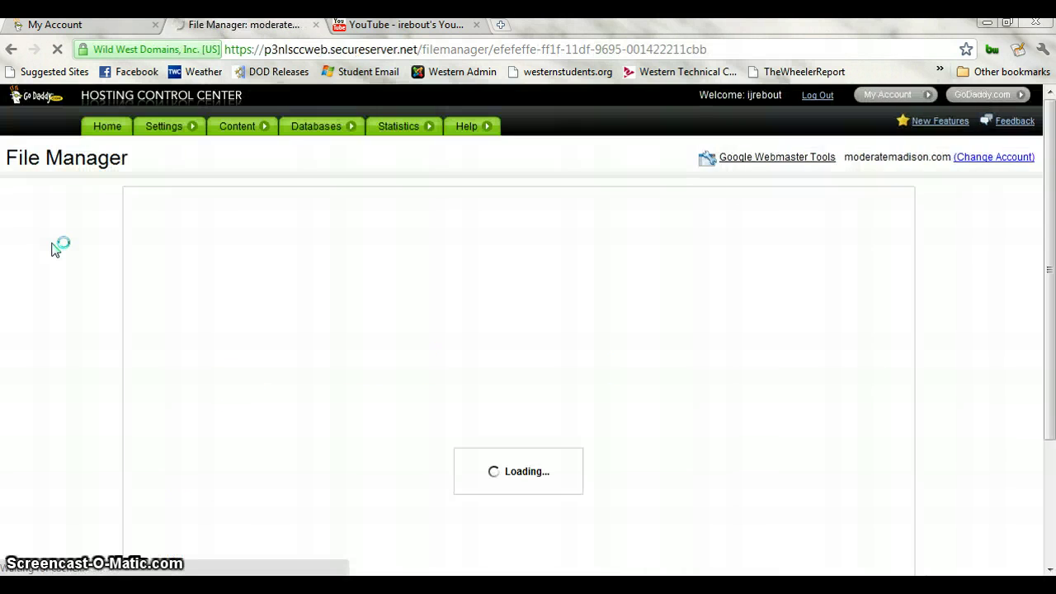
left_click(47, 246)
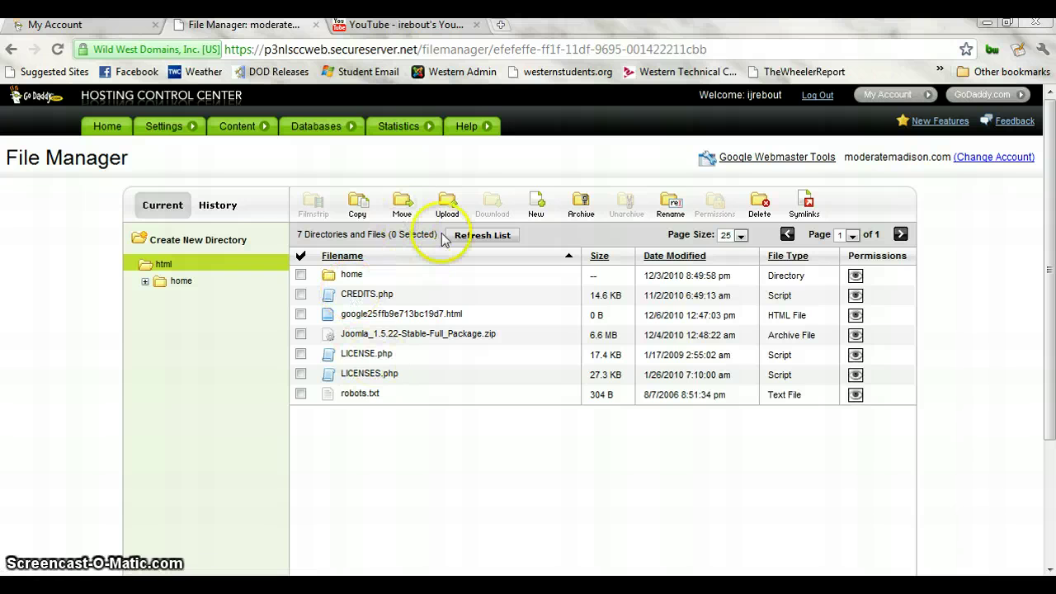
left_click(448, 203)
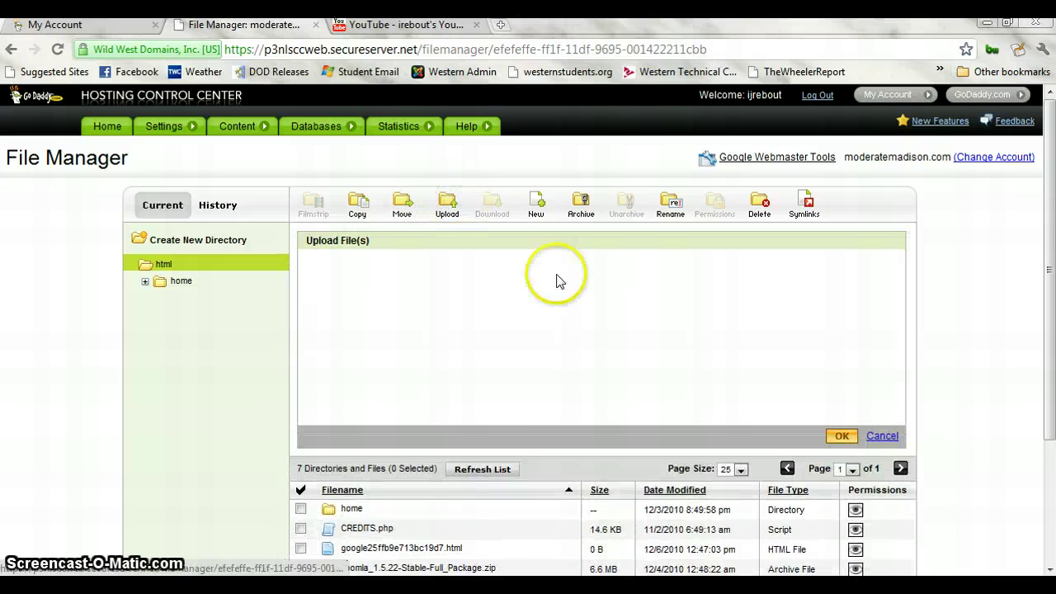
Upload the Joomla_1.5.22-Stable-Full_Package zip into html, then close the upload panel
left_click(726, 270)
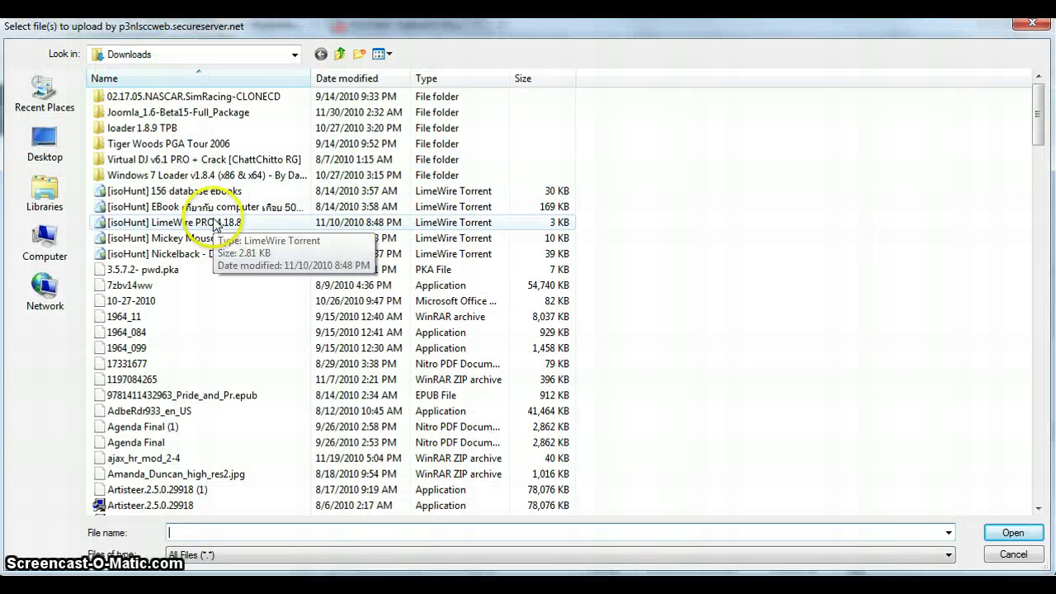
left_click_drag(1039, 136, 1048, 297)
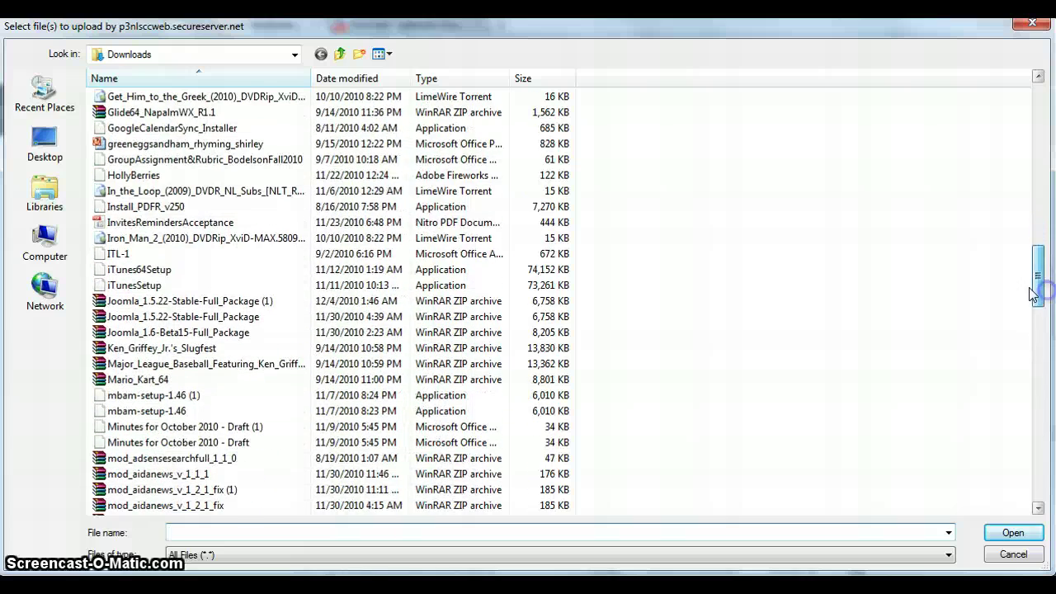
double_click(256, 301)
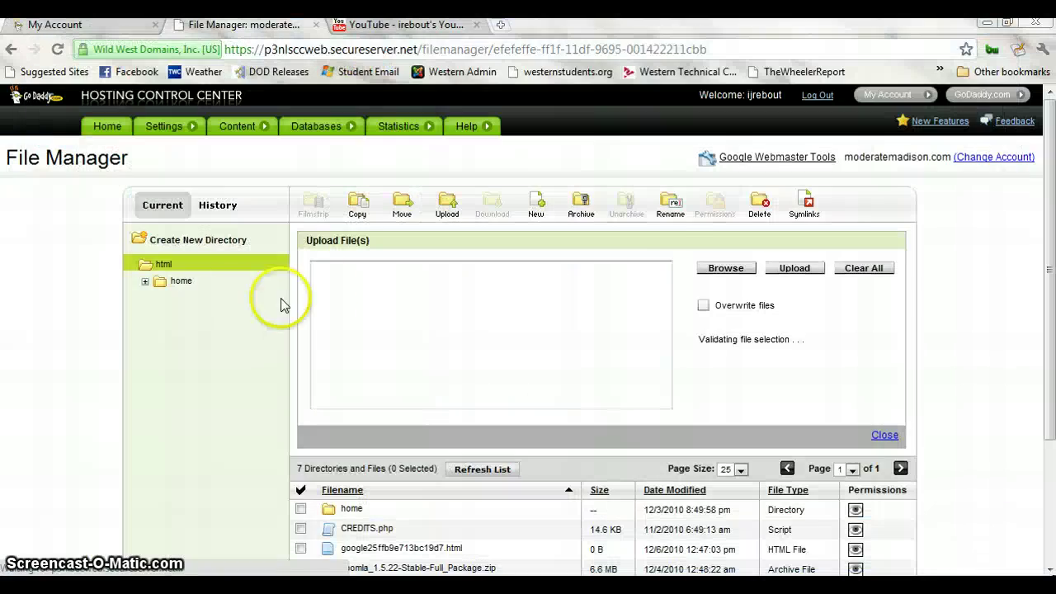
left_click(792, 271)
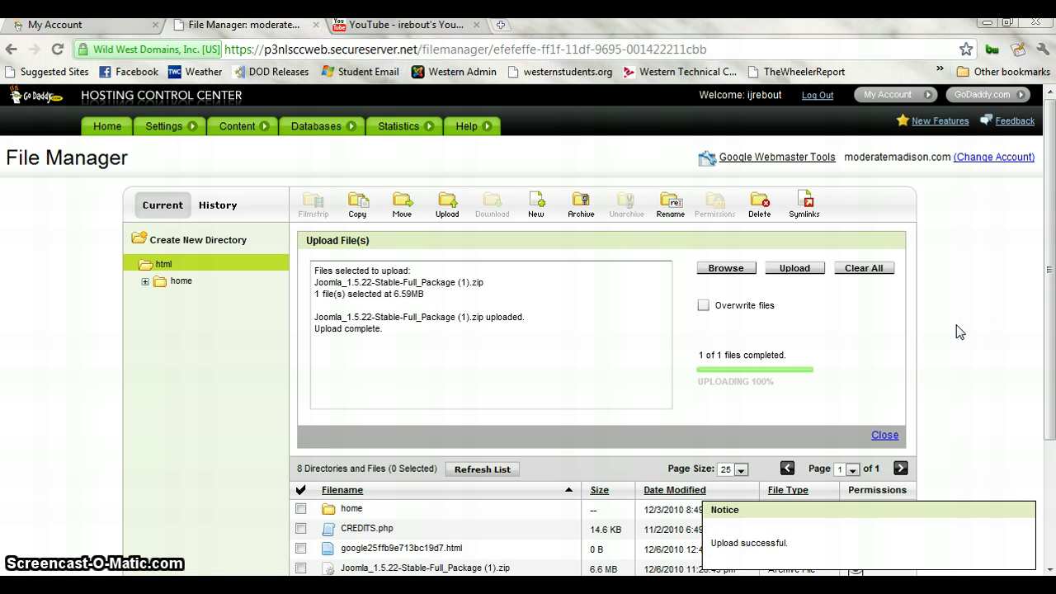
left_click(749, 546)
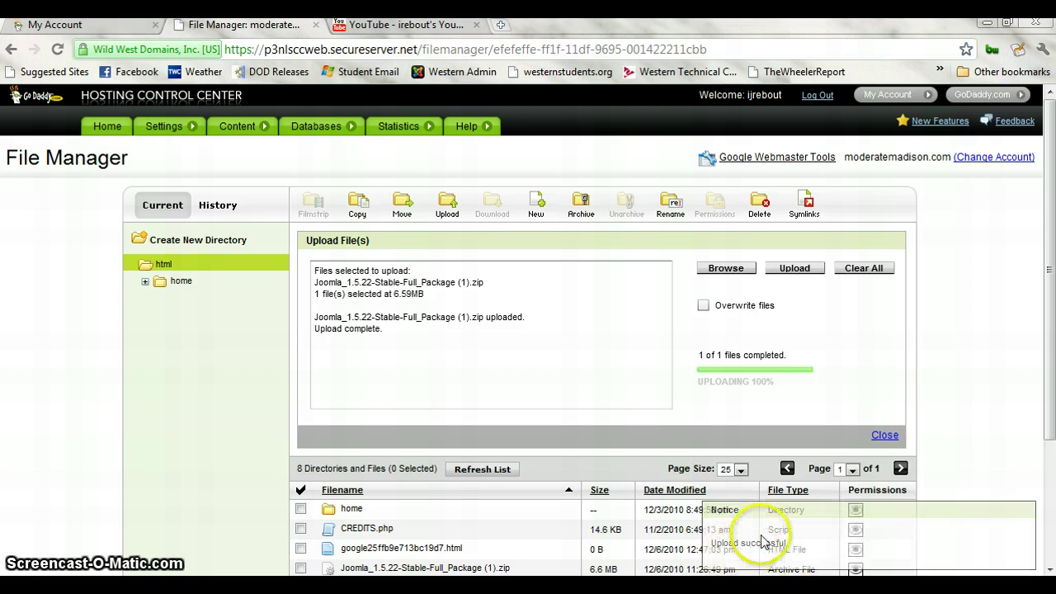
left_click(885, 435)
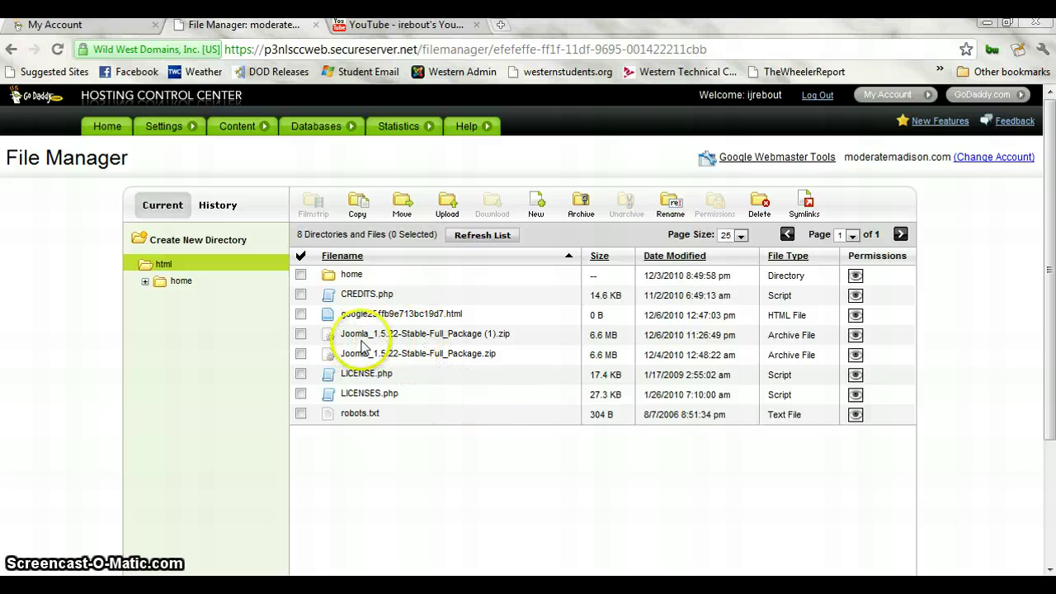
Delete the older Joomla_1.5.22-Stable-Full_Package.zip and select the new (1).zip copy
left_click(300, 355)
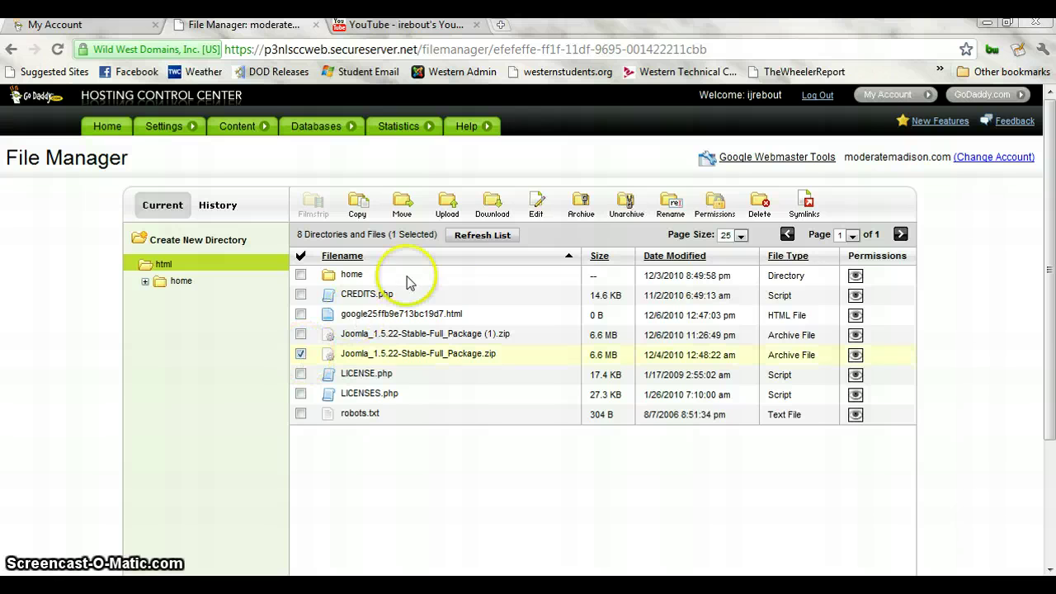
left_click(759, 206)
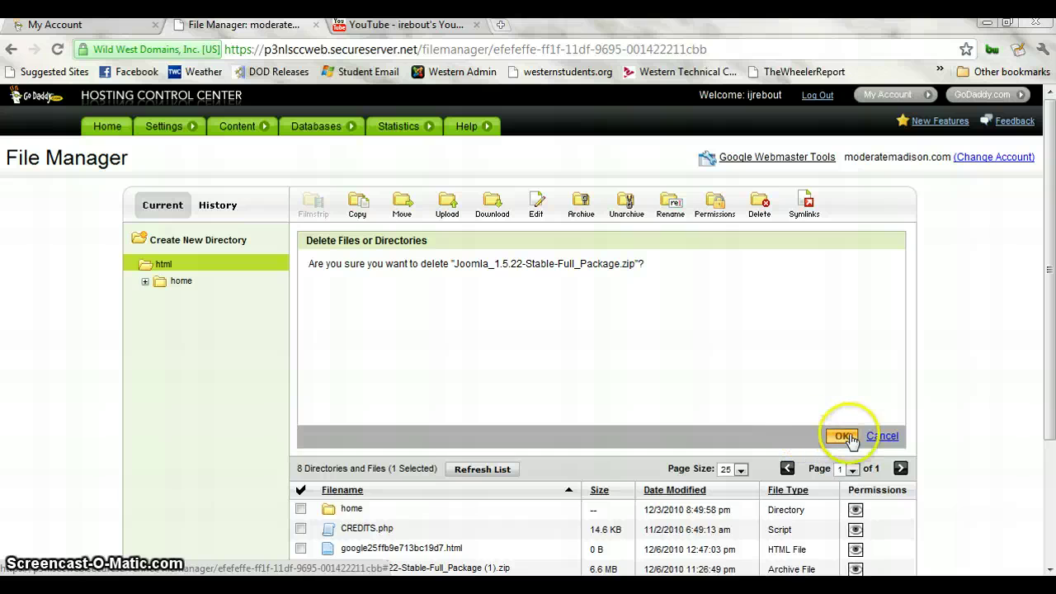
left_click(842, 432)
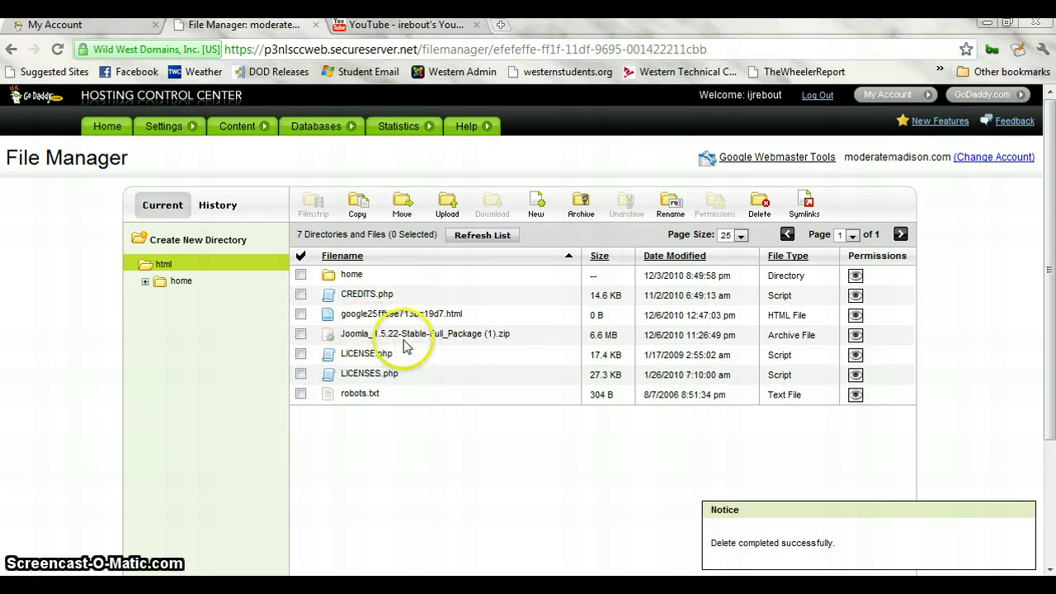
left_click(301, 335)
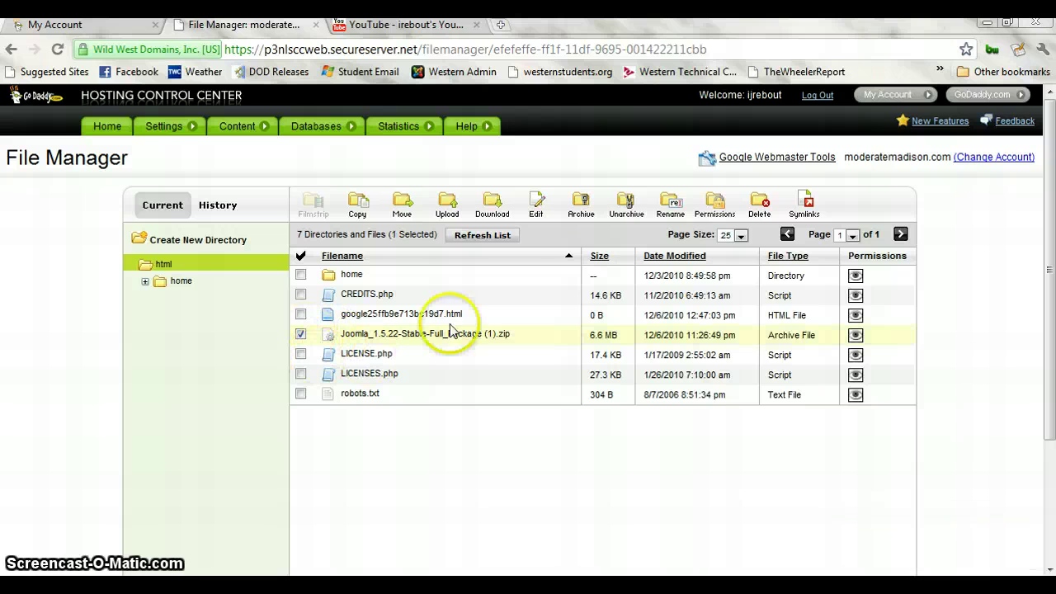
Unarchive the Joomla (1).zip to destination / with Overwrite existing file checked
left_click(632, 210)
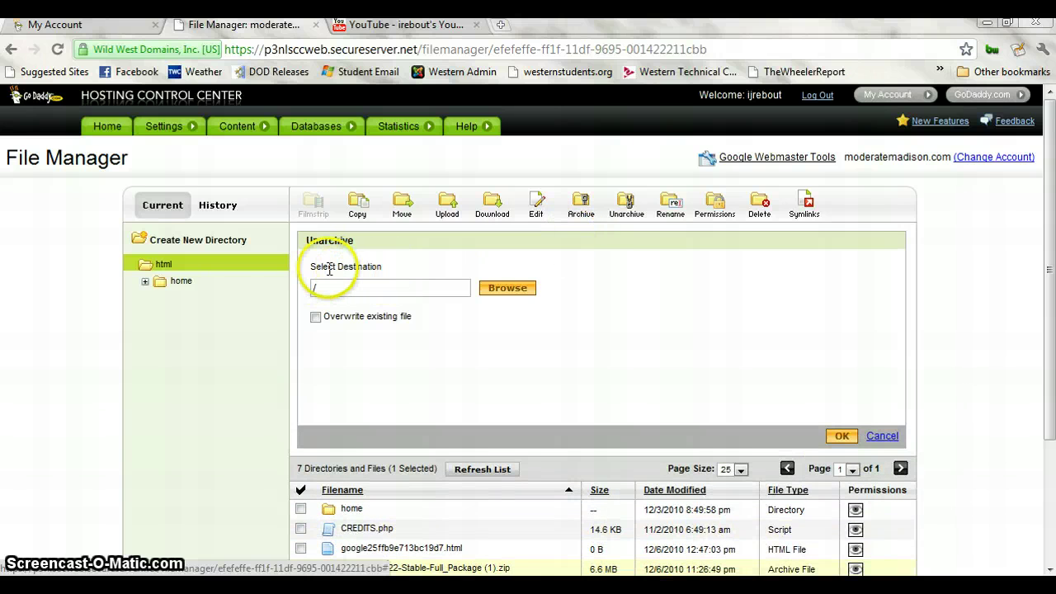
left_click(186, 289)
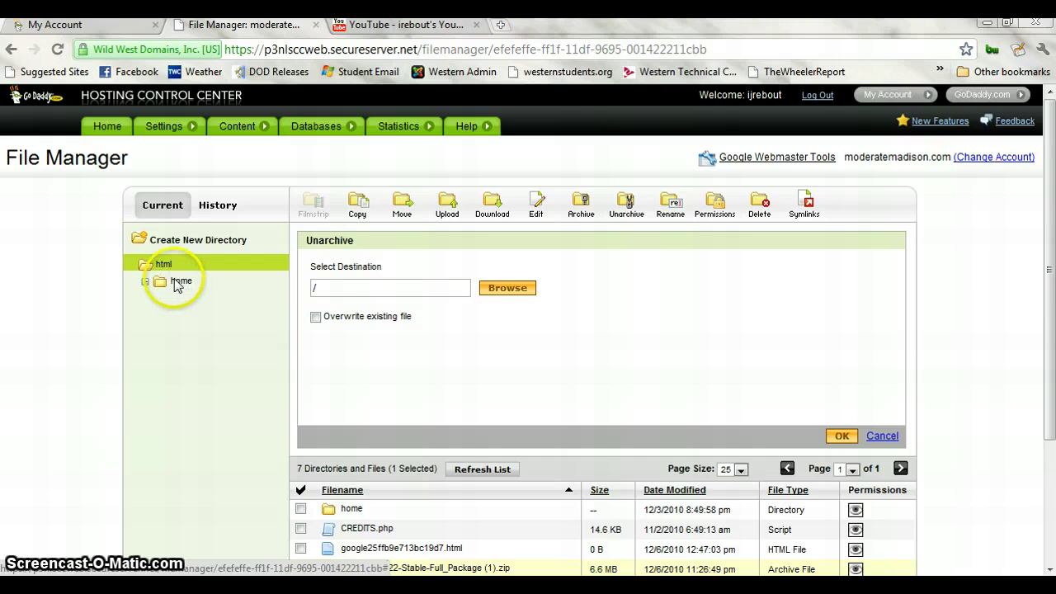
left_click(179, 286)
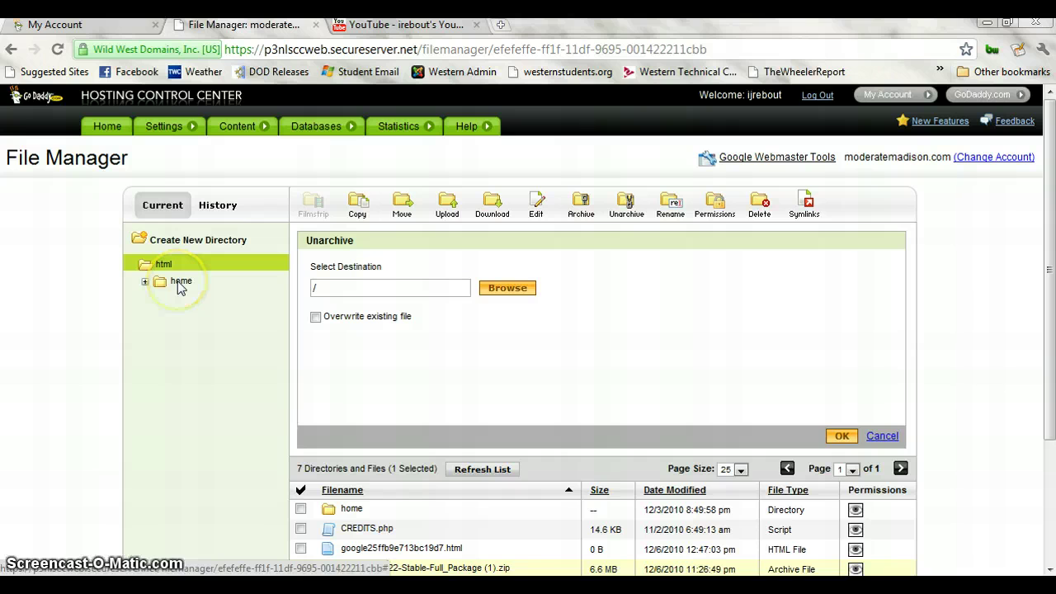
left_click(181, 283)
left_click(173, 266)
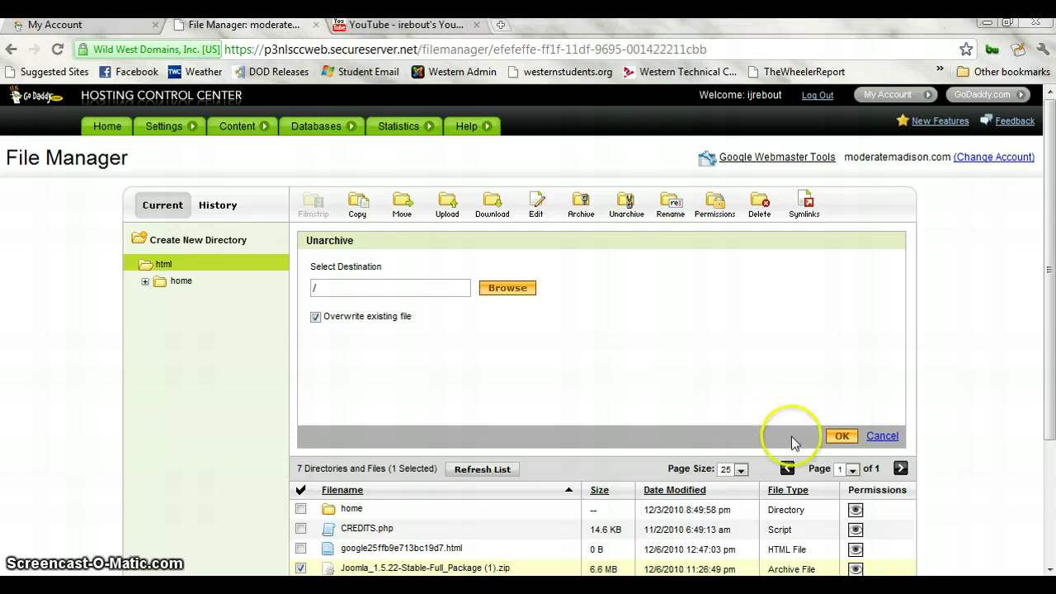
left_click(841, 436)
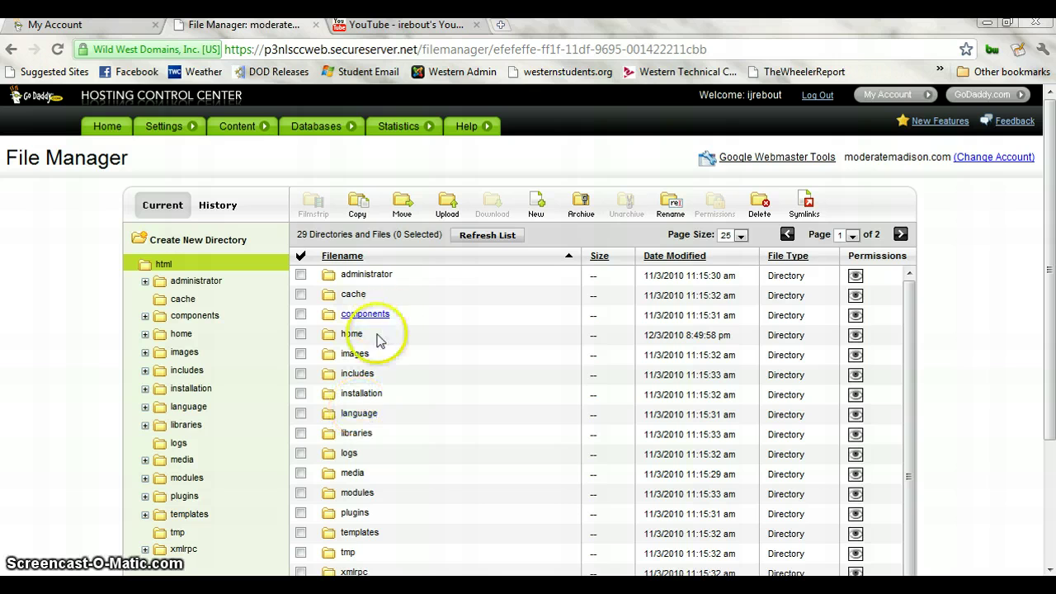
scroll(385, 302, "down", 3)
scroll(388, 319, "down", 3)
scroll(385, 313, "up", 6)
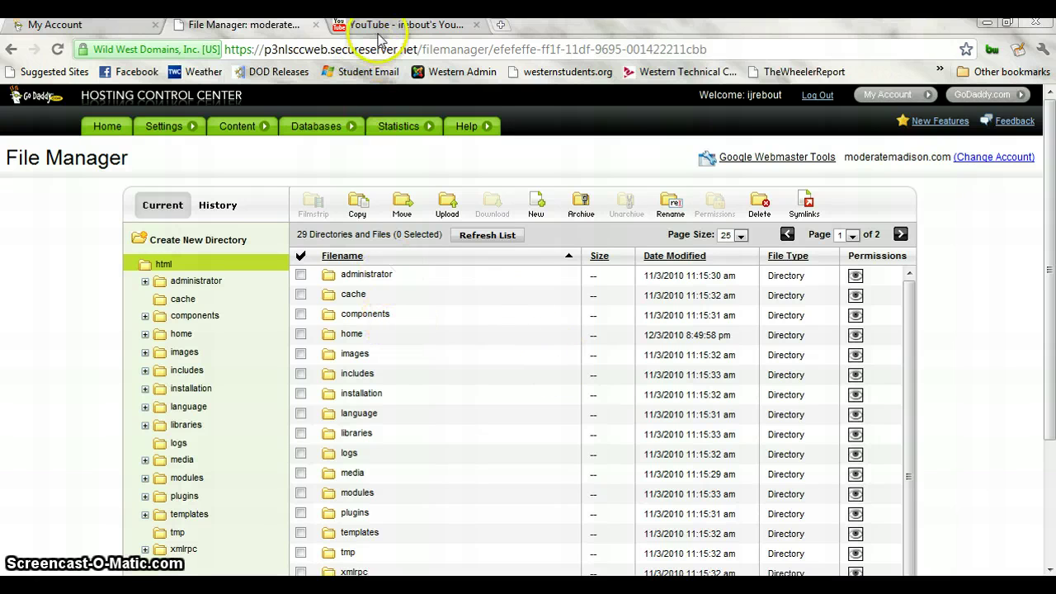
left_click(500, 25)
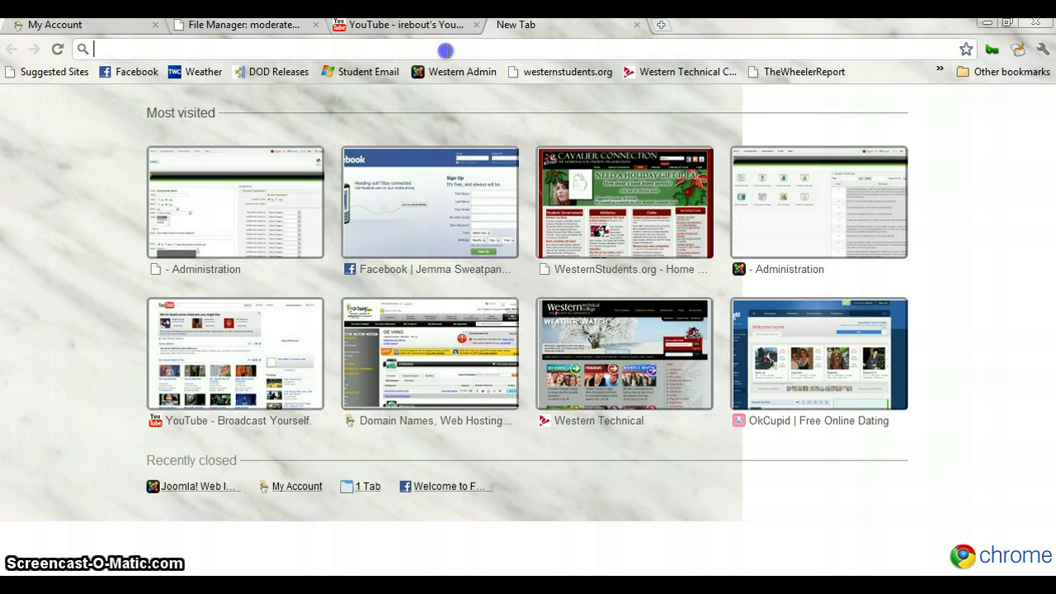
Load moderatemadison.com/installation in the new Chrome tab
type("mon")
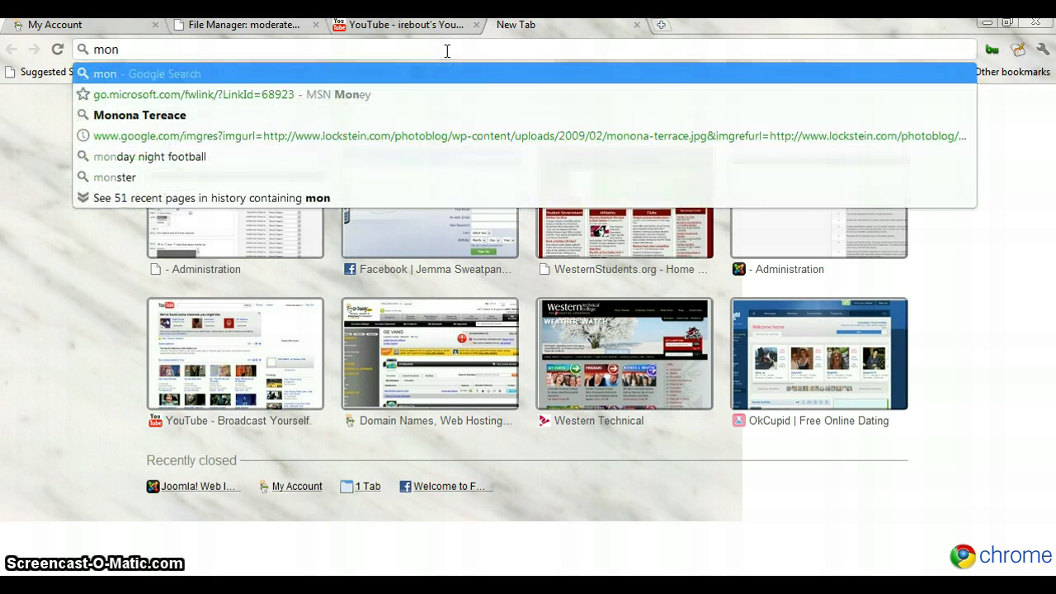
key("BackSpace")
type("d")
key("End")
type("/in")
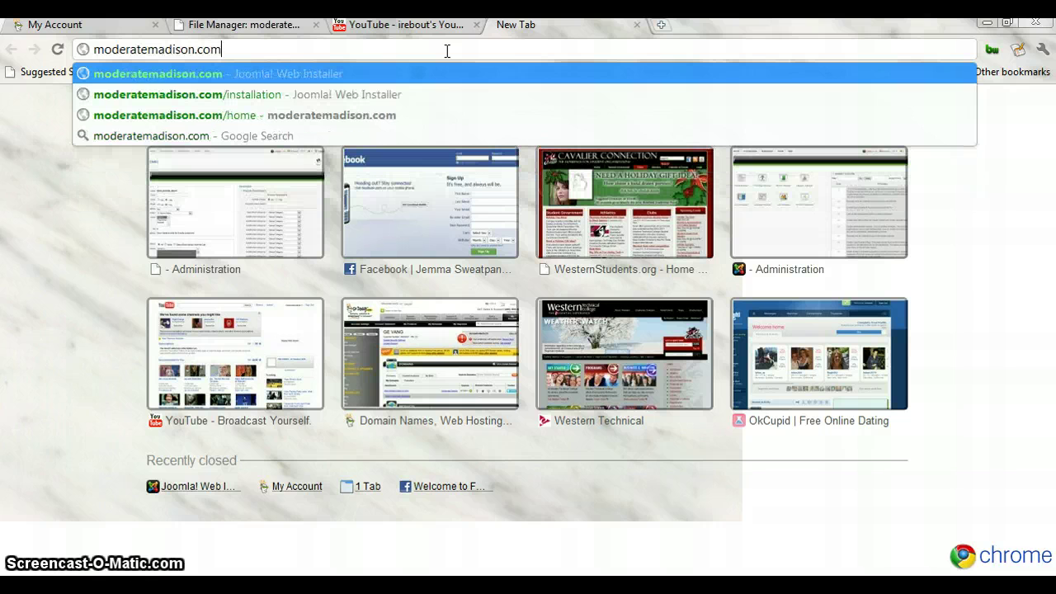
type("stallat")
key("Return")
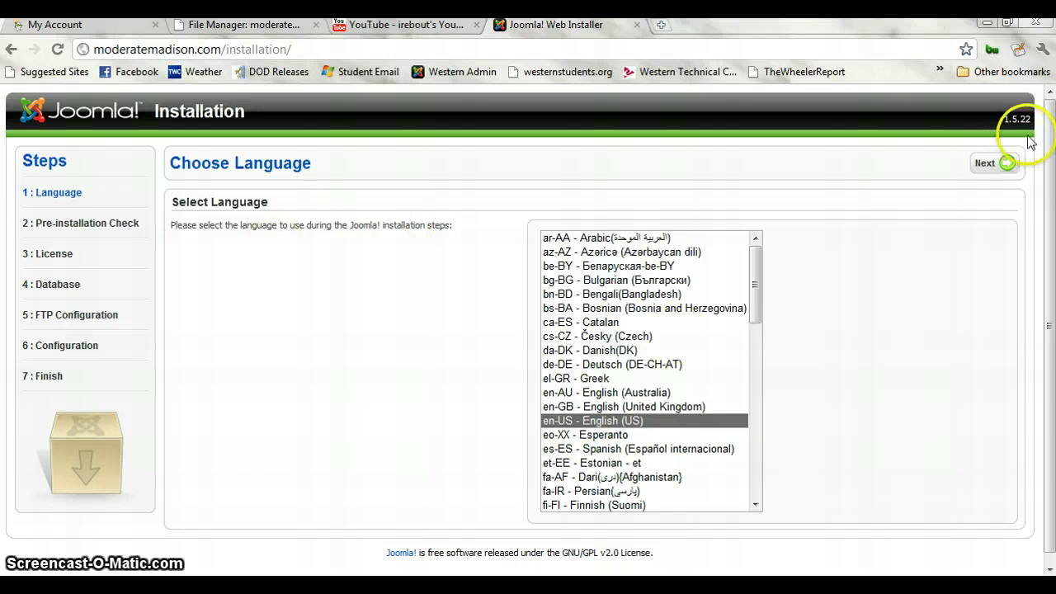
Keep English (US) and go past Pre-installation Check and License to Database Configuration
left_click(987, 162)
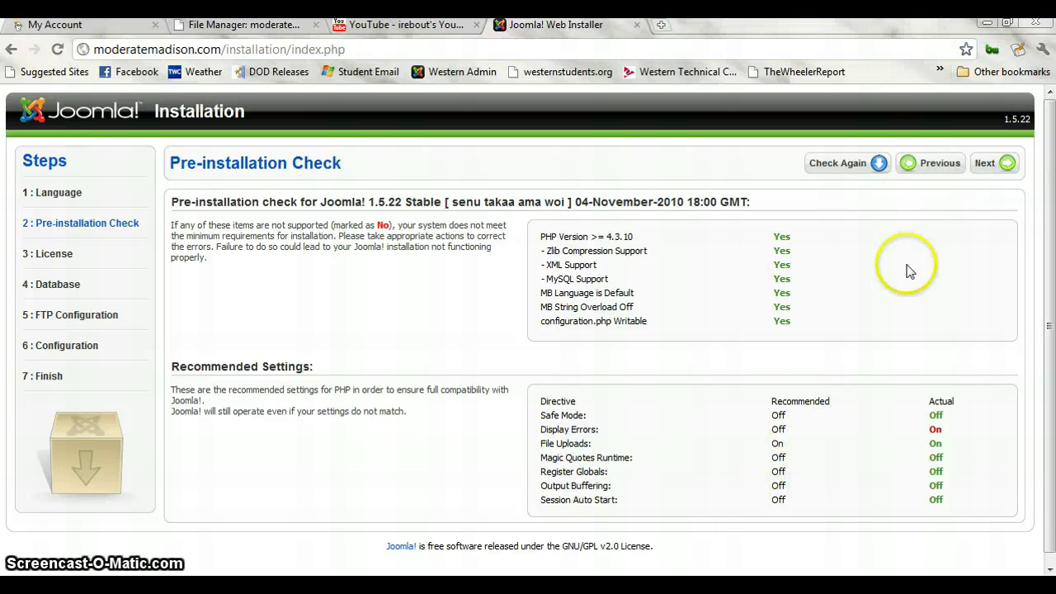
left_click(987, 165)
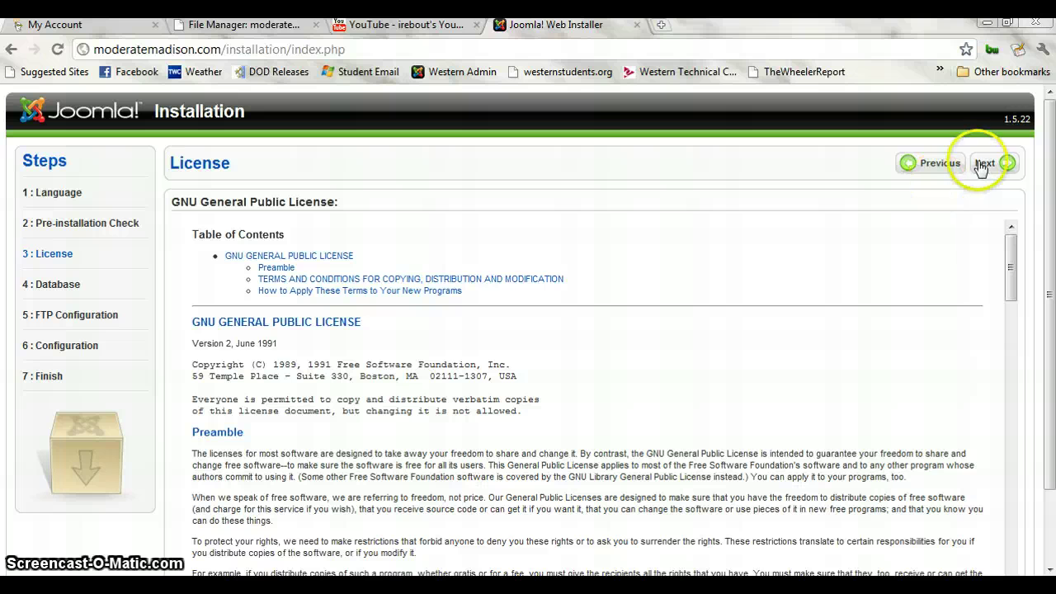
left_click(984, 165)
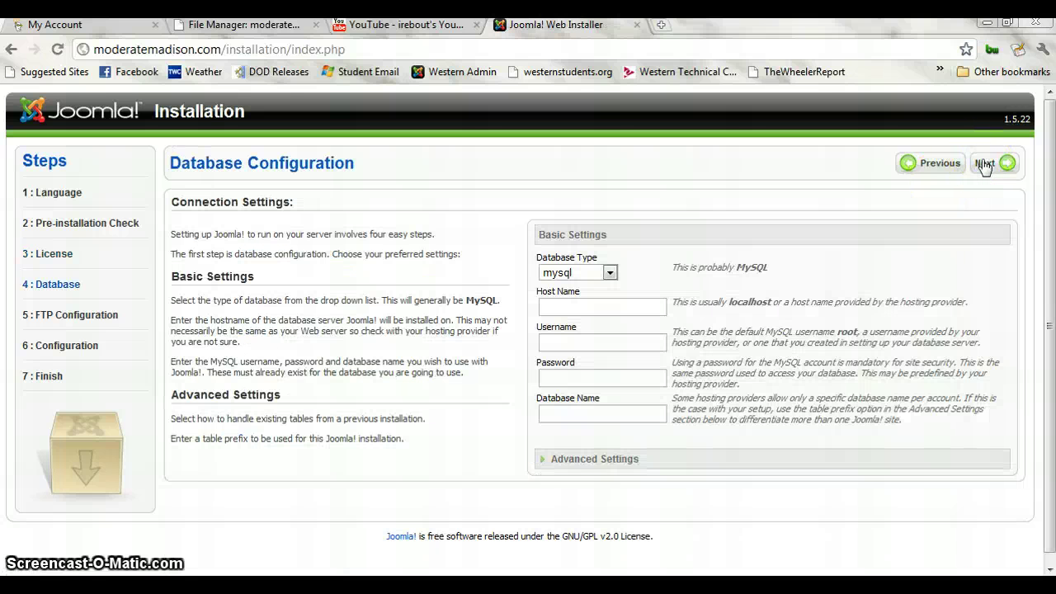
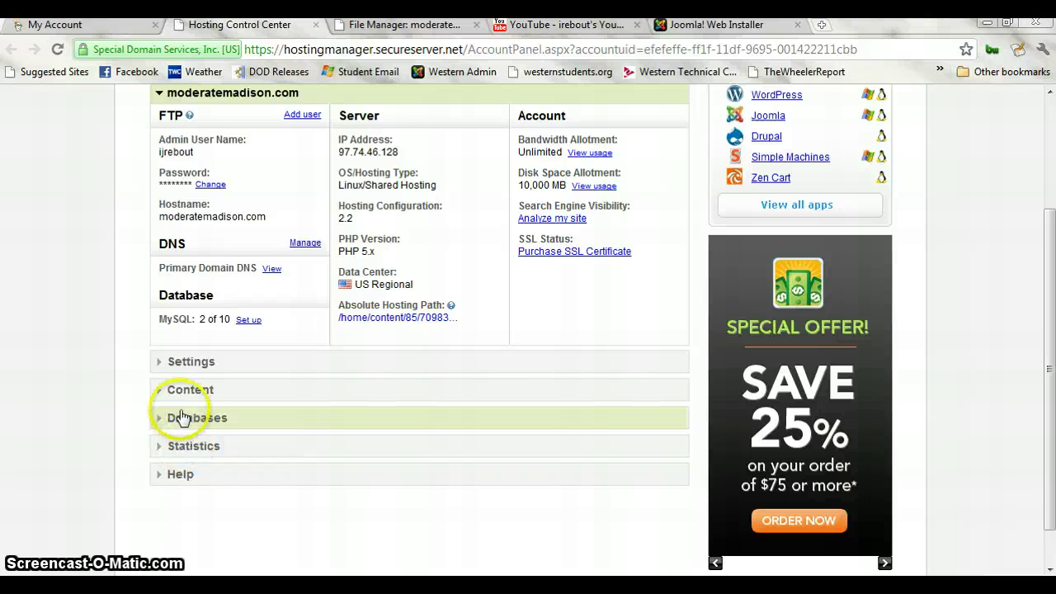
Expand the Databases section of the moderatemadison.com hosting panel
left_click(182, 418)
Copy the moderatemadison database's host name from its MySQL details page
left_click(174, 223)
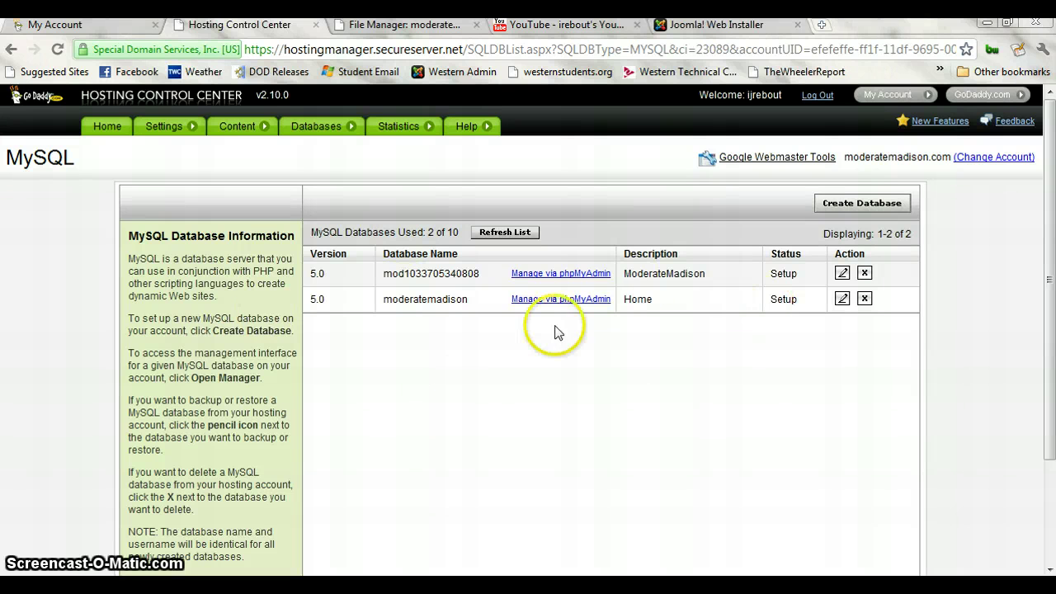
left_click(841, 299)
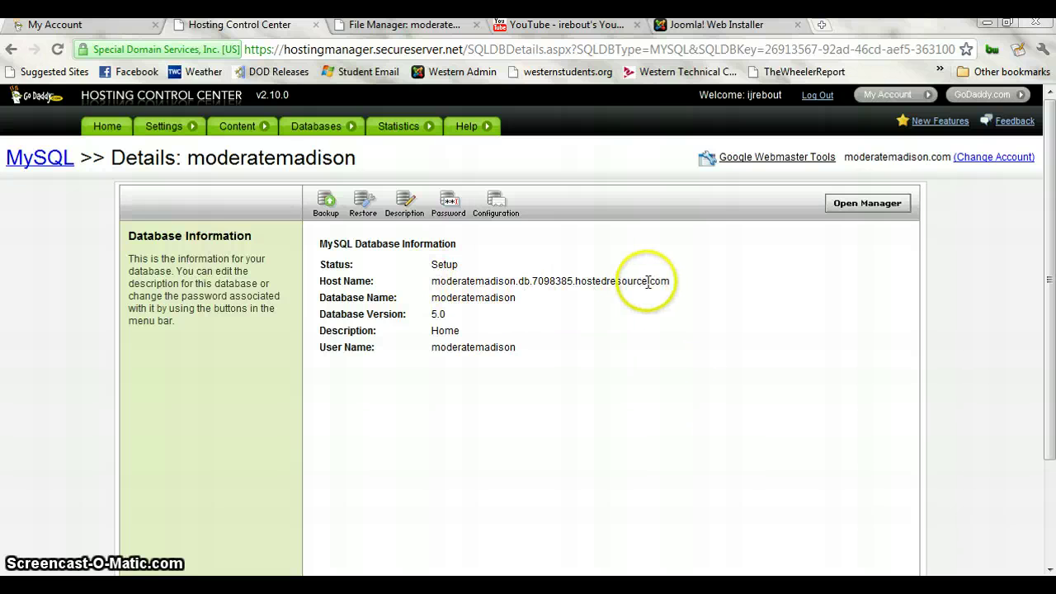
left_click_drag(642, 282, 432, 285)
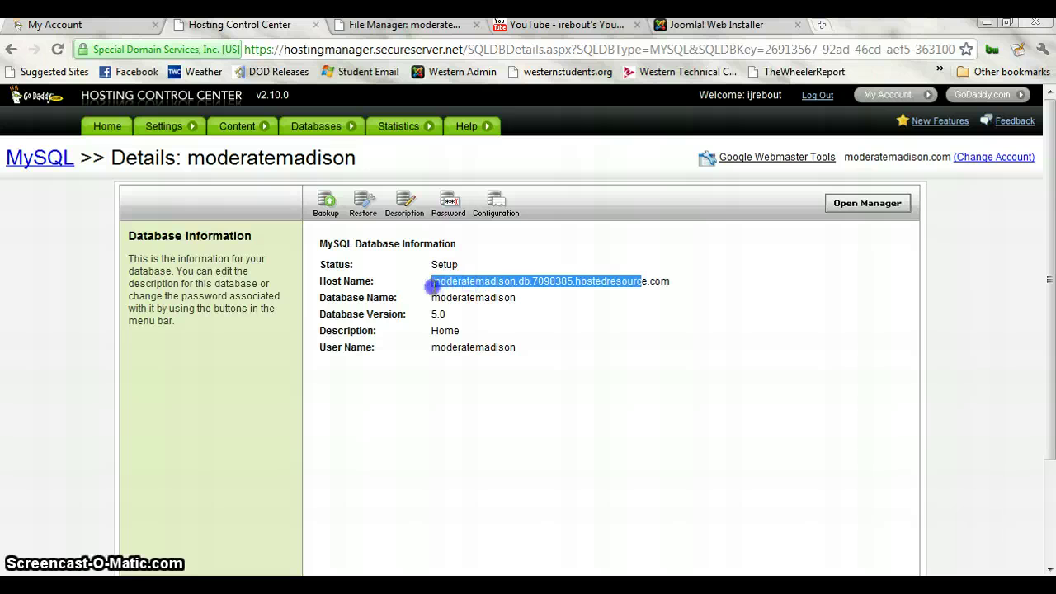
right_click(444, 284)
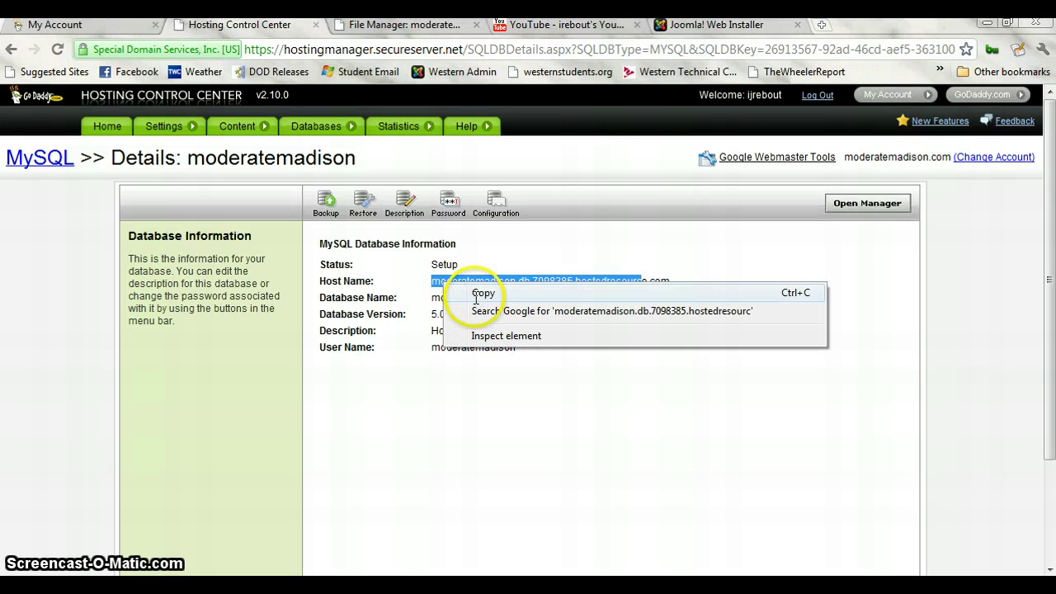
left_click(476, 294)
left_click(686, 26)
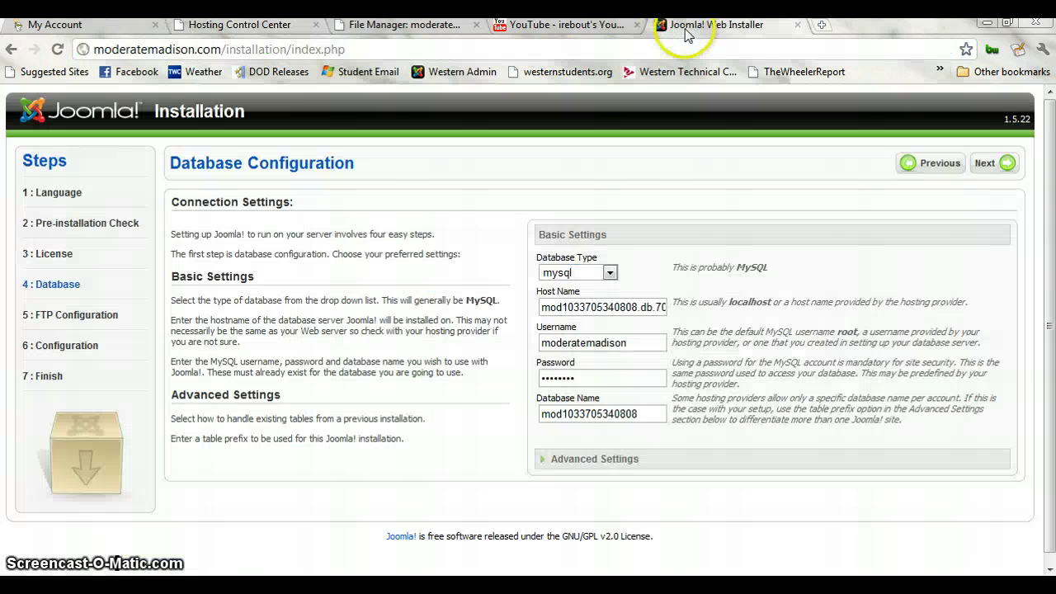
Set Host Name to moderatemadison.db.7098385.hostedresource.com in the installer
left_click(568, 313)
key("ctrl+a")
key("BackSpace")
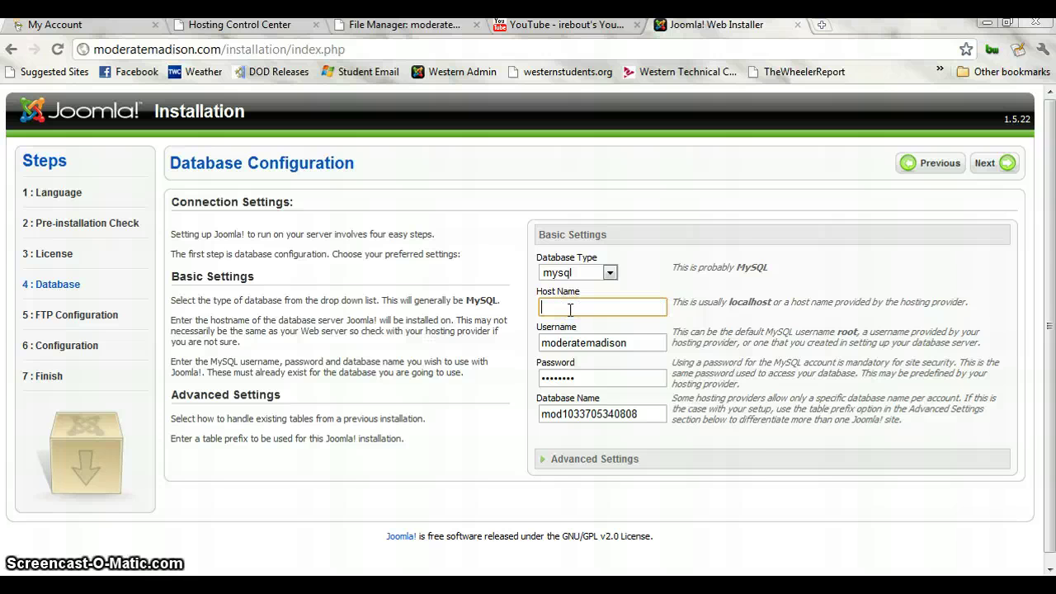
key("ctrl+v")
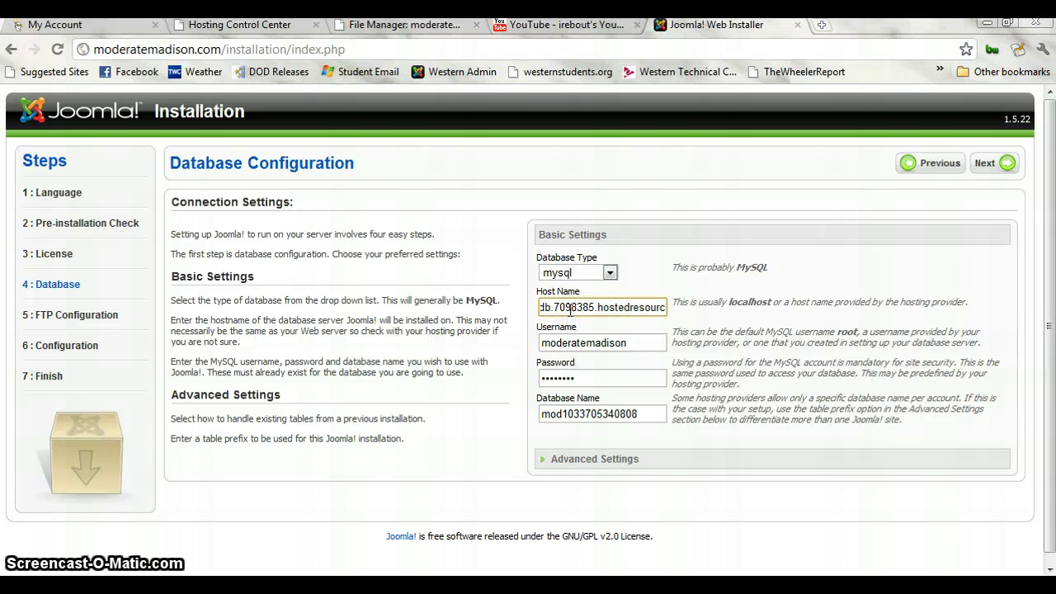
type("e.com")
key("Tab")
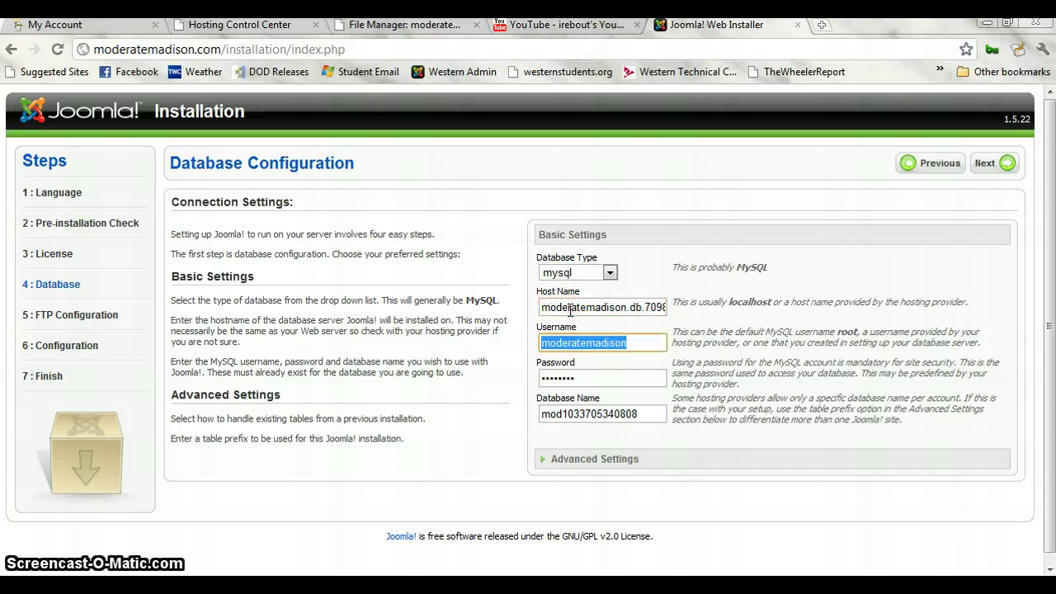
Set the database name to moderatemadison, re-enter the password, and submit the database settings
left_click(404, 25)
left_click(301, 27)
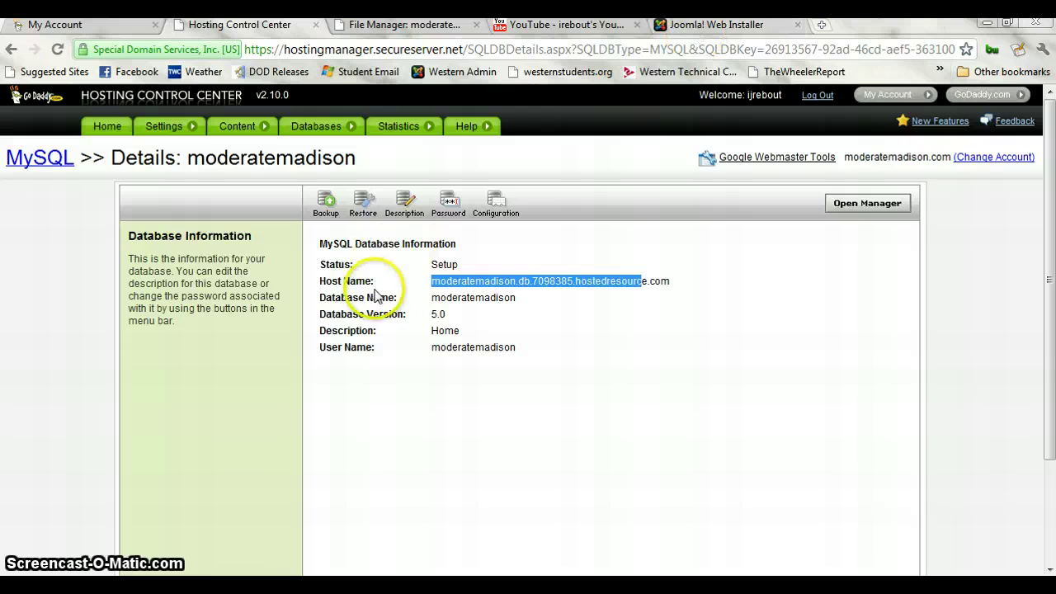
left_click(696, 24)
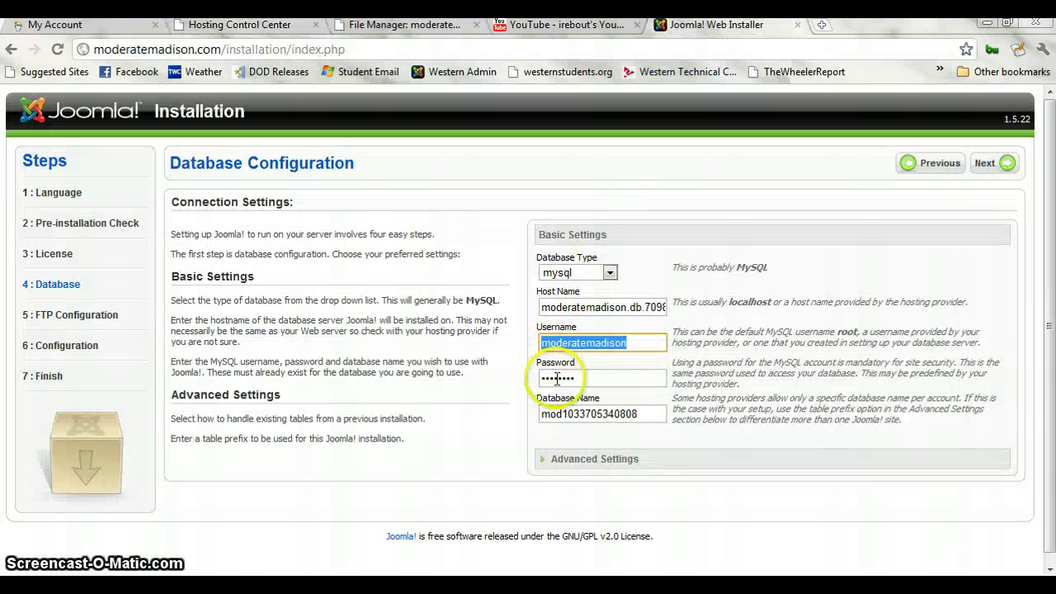
left_click_drag(644, 414, 531, 418)
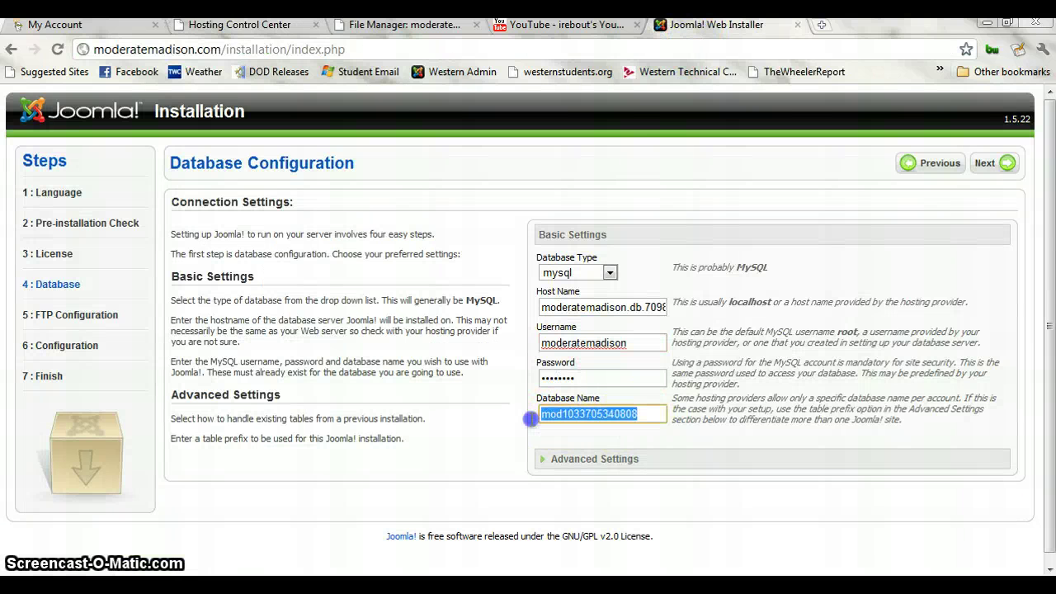
key("BackSpace")
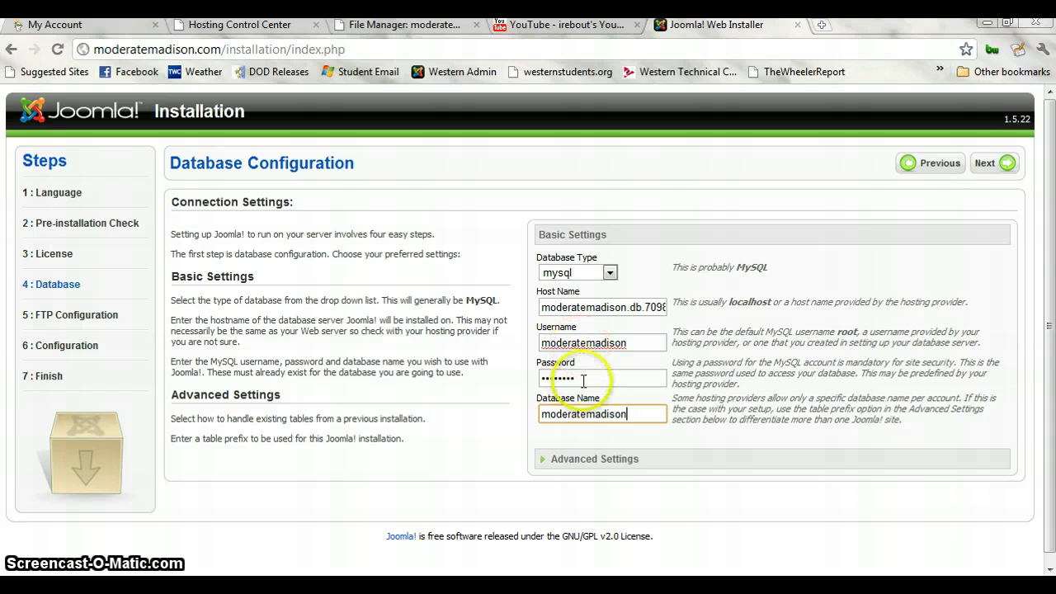
left_click_drag(580, 378, 536, 382)
key("BackSpace")
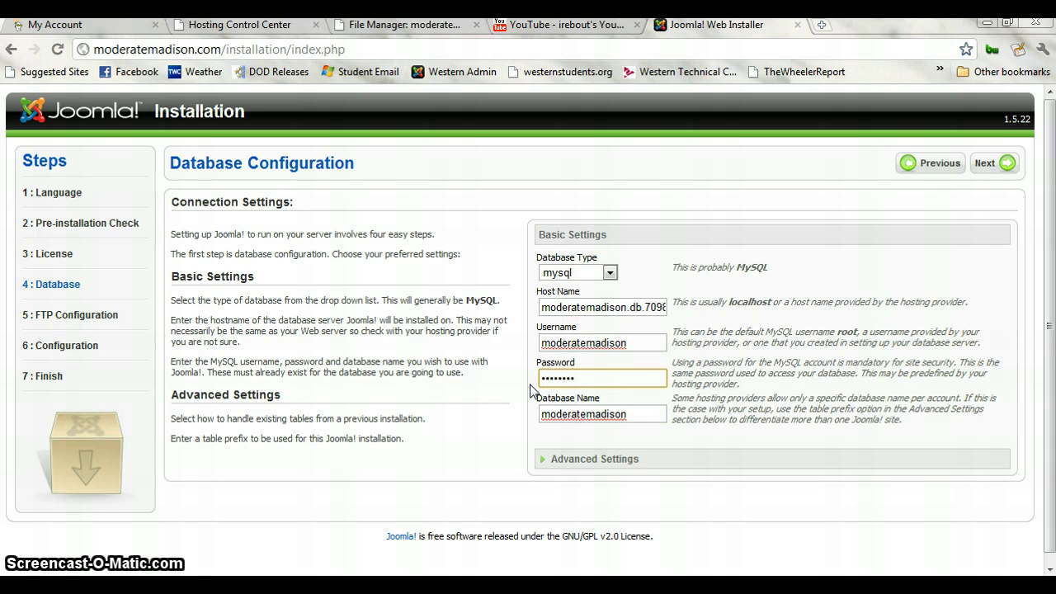
left_click(992, 168)
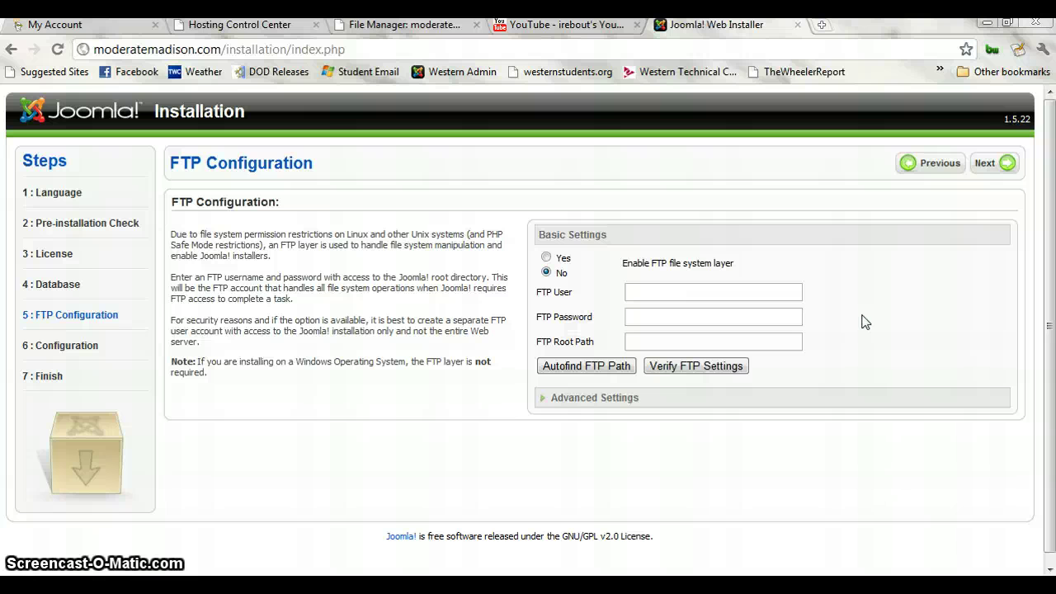
left_click(994, 165)
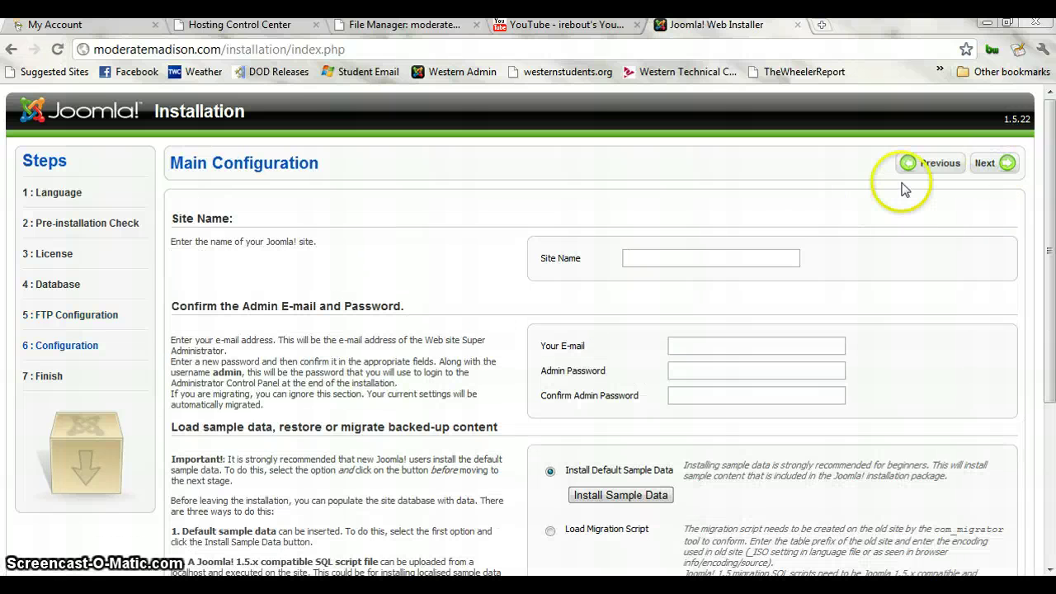
left_click(914, 165)
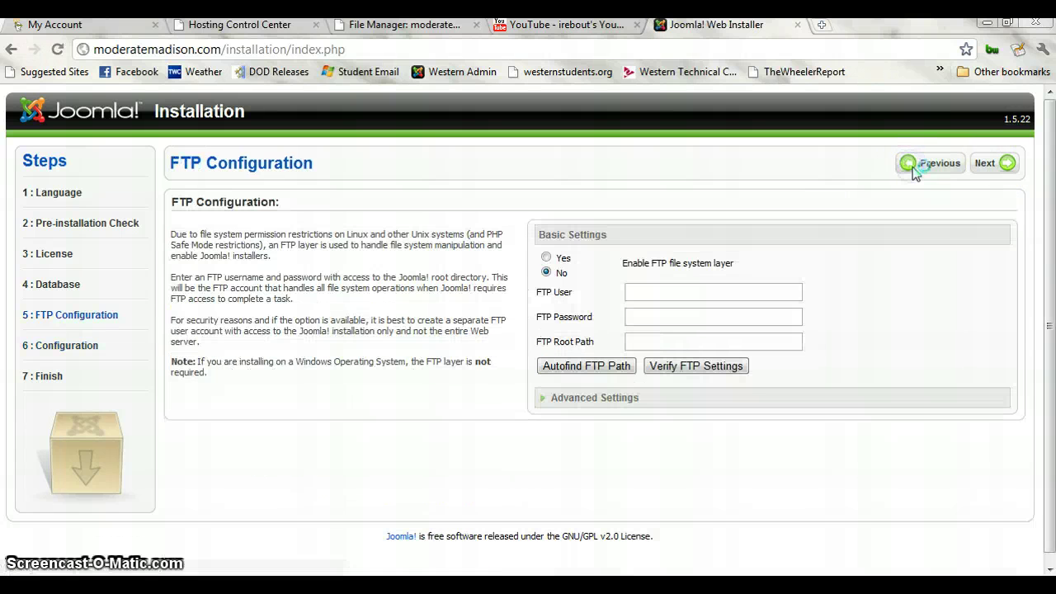
left_click(914, 165)
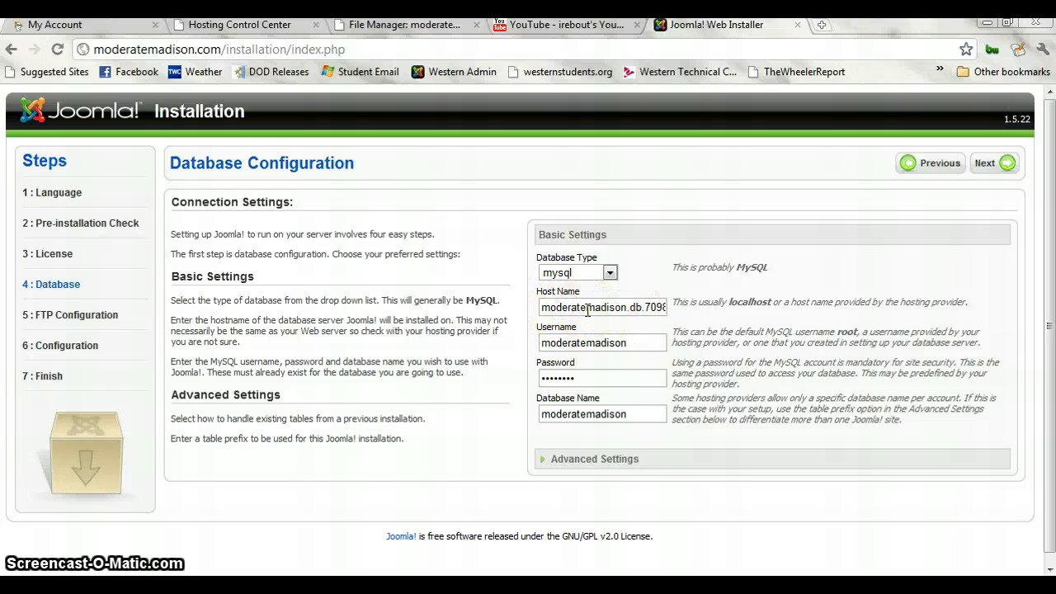
left_click(582, 307)
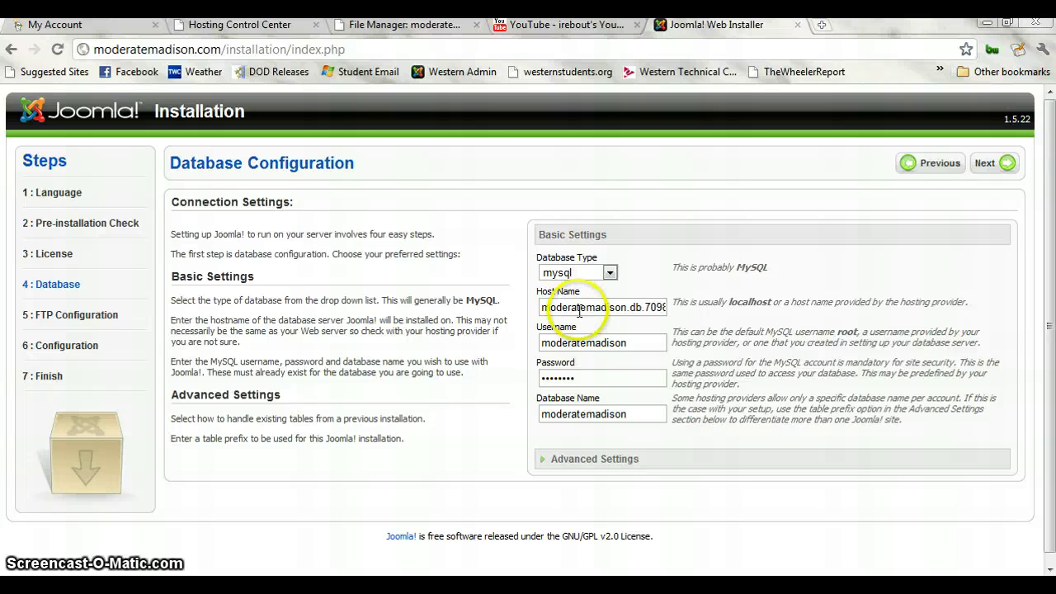
left_click(704, 211)
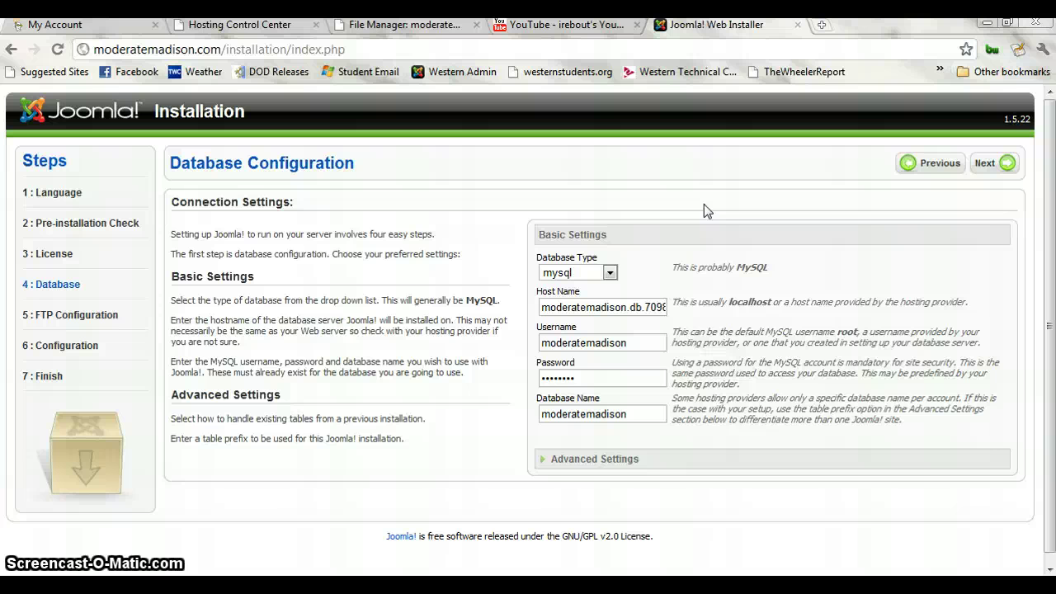
Skip past the database and FTP steps and name the site 'Moderate Madison.com'
left_click(1005, 165)
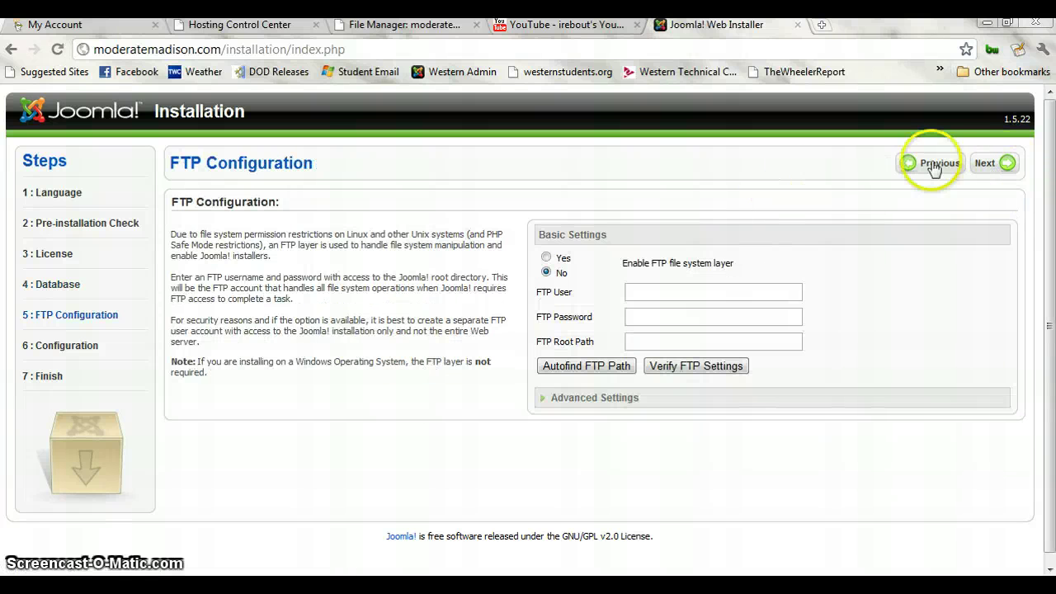
left_click(980, 164)
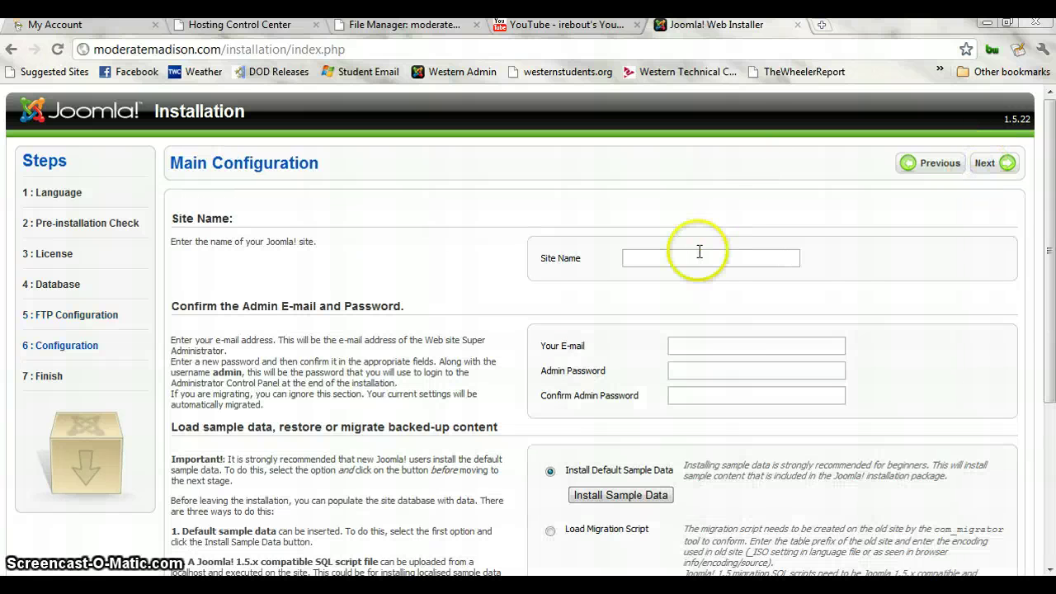
left_click(698, 256)
type("Moderate Madison.")
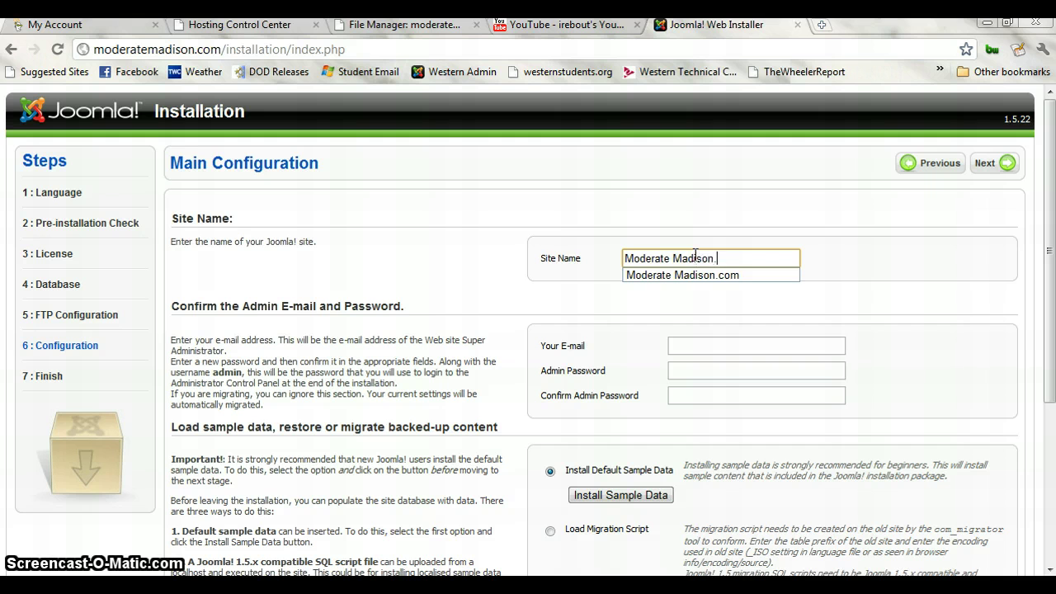
type("com")
key("Tab")
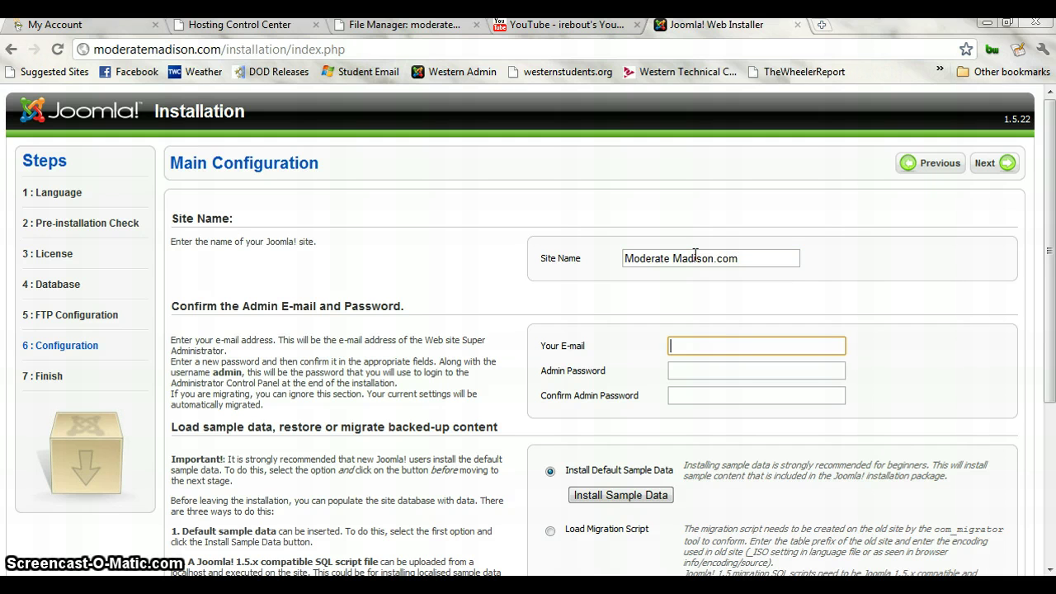
Enter the administrator e-mail and password, then finish installing without sample data
type("Isaa")
key("Down")
key("Tab")
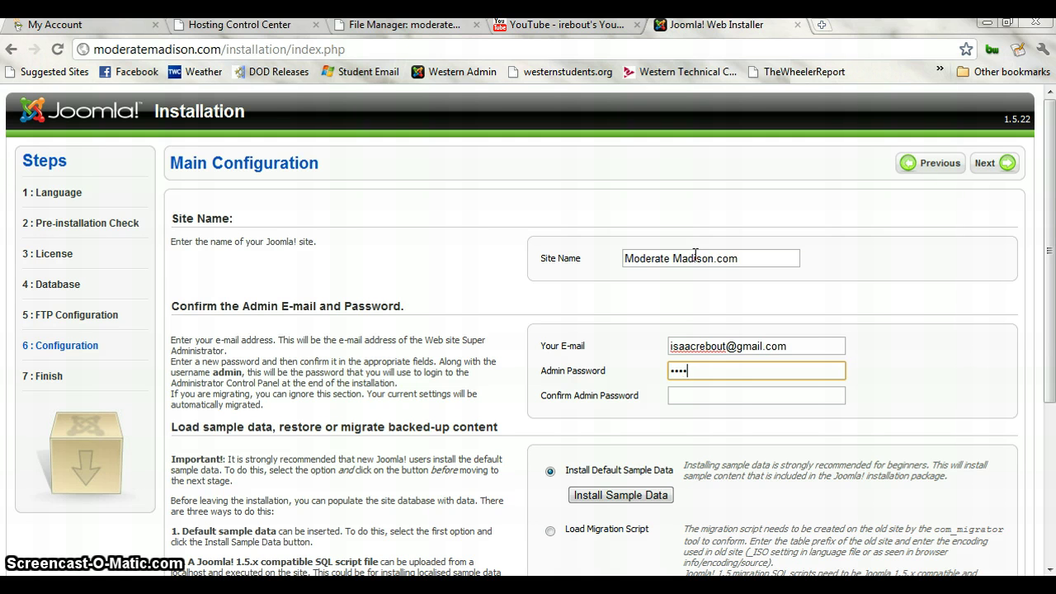
type("•")
key("Tab")
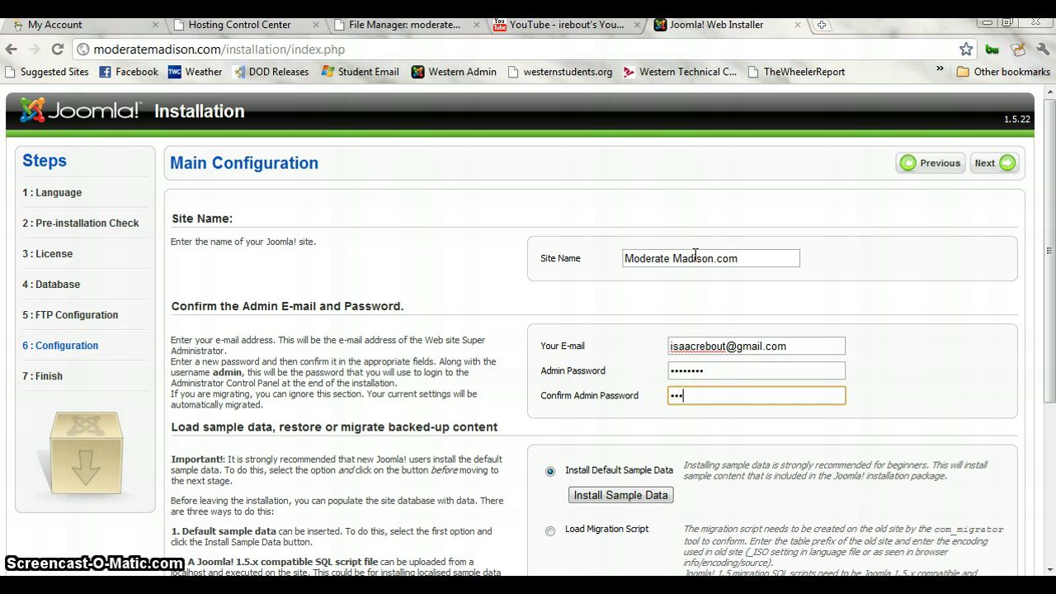
scroll(831, 255, "down", 3)
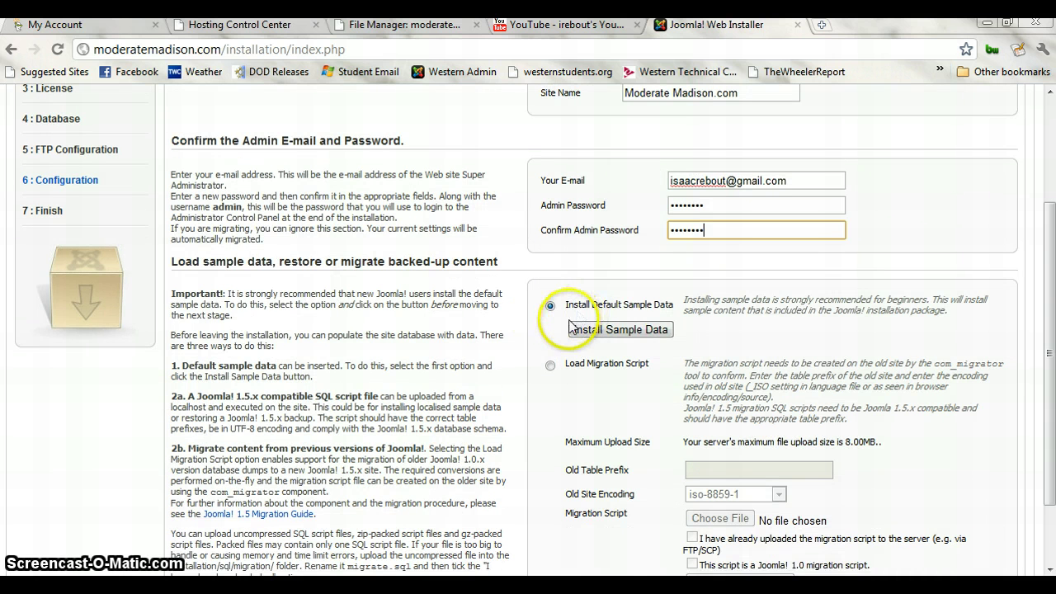
scroll(560, 364, "down", 2)
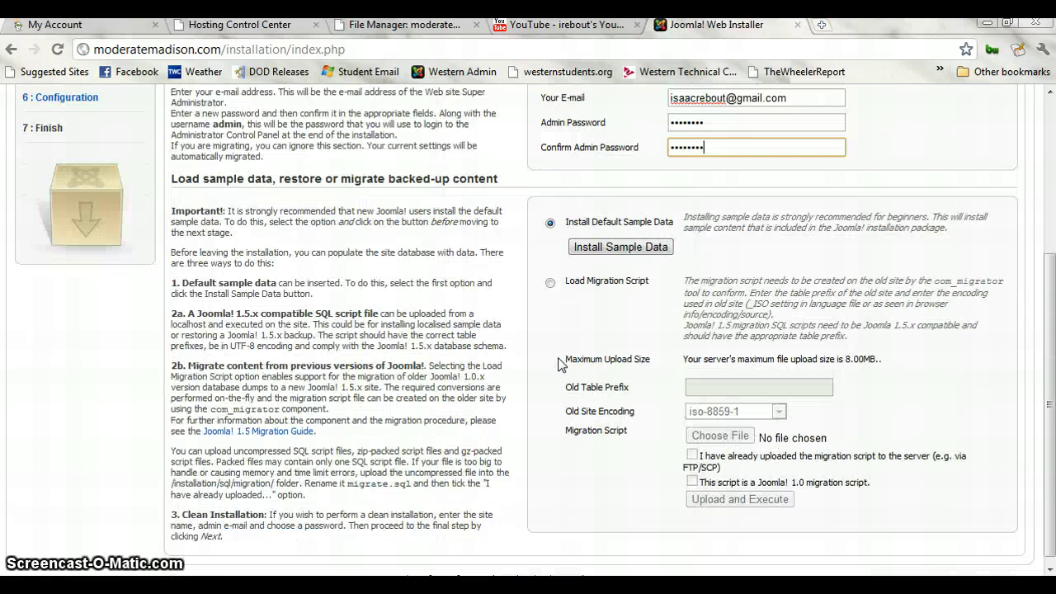
scroll(560, 363, "up", 3)
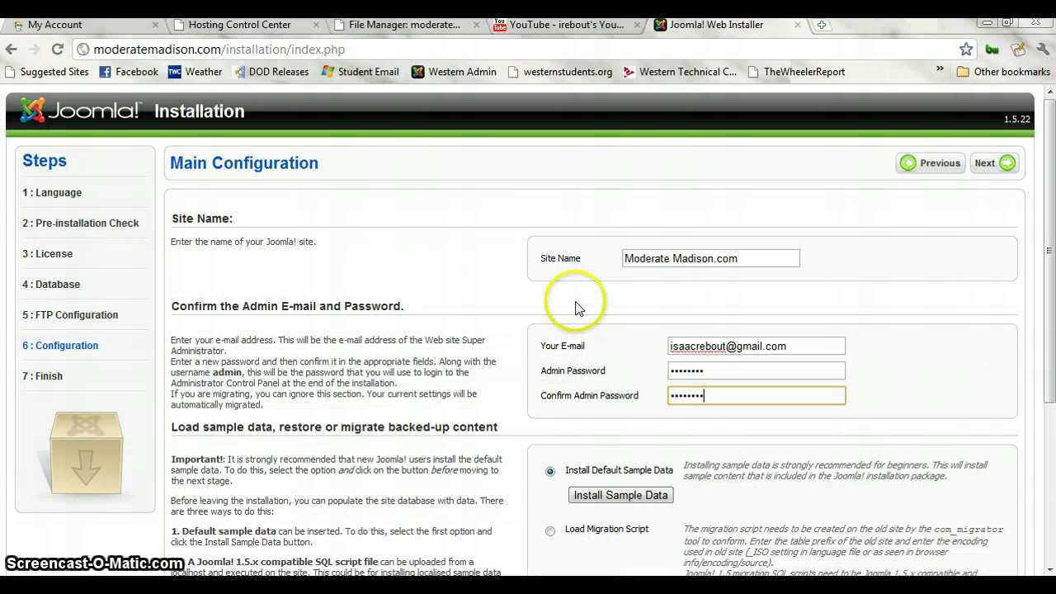
left_click(986, 164)
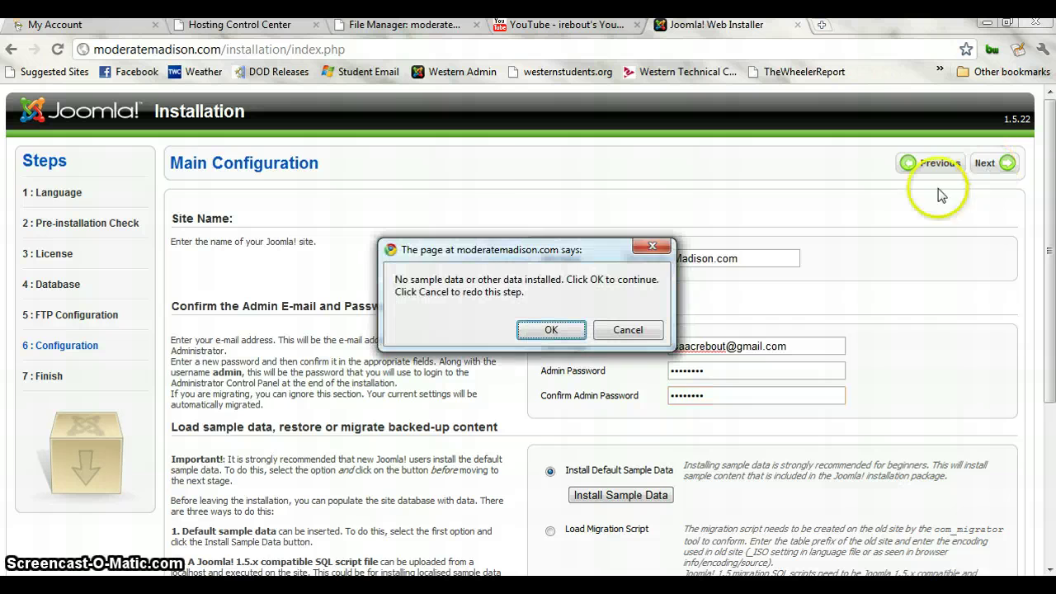
left_click(548, 331)
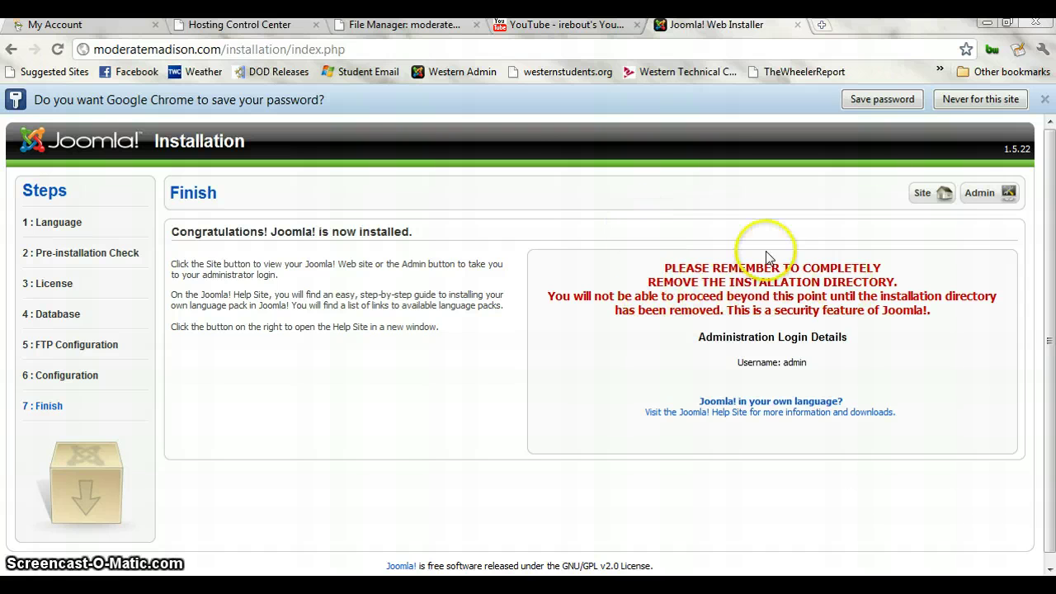
Delete the installation folder from the html folder in Go Daddy's File Manager
left_click(415, 33)
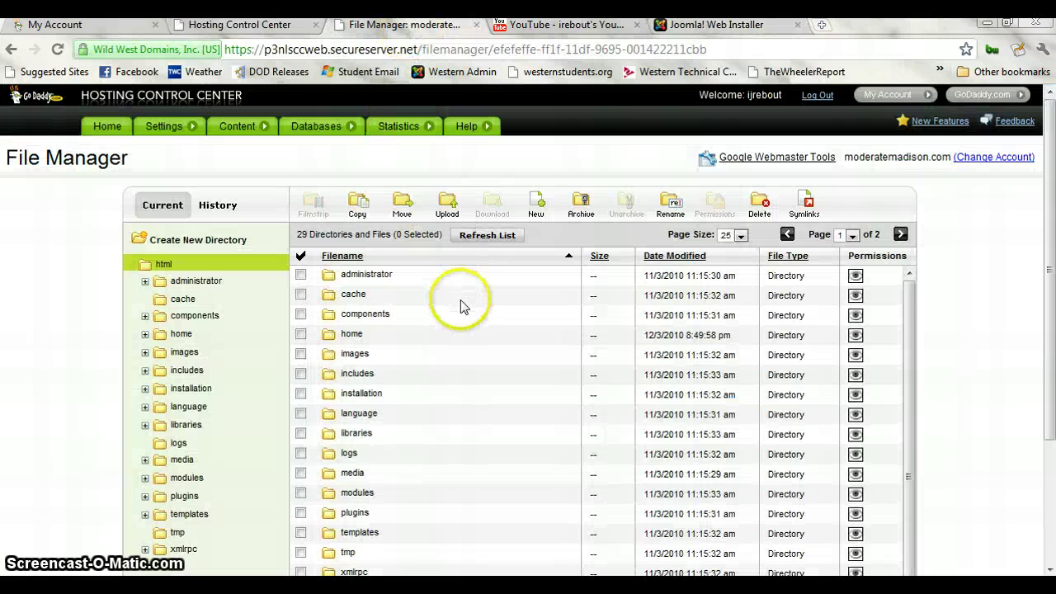
scroll(461, 310, "down", 1)
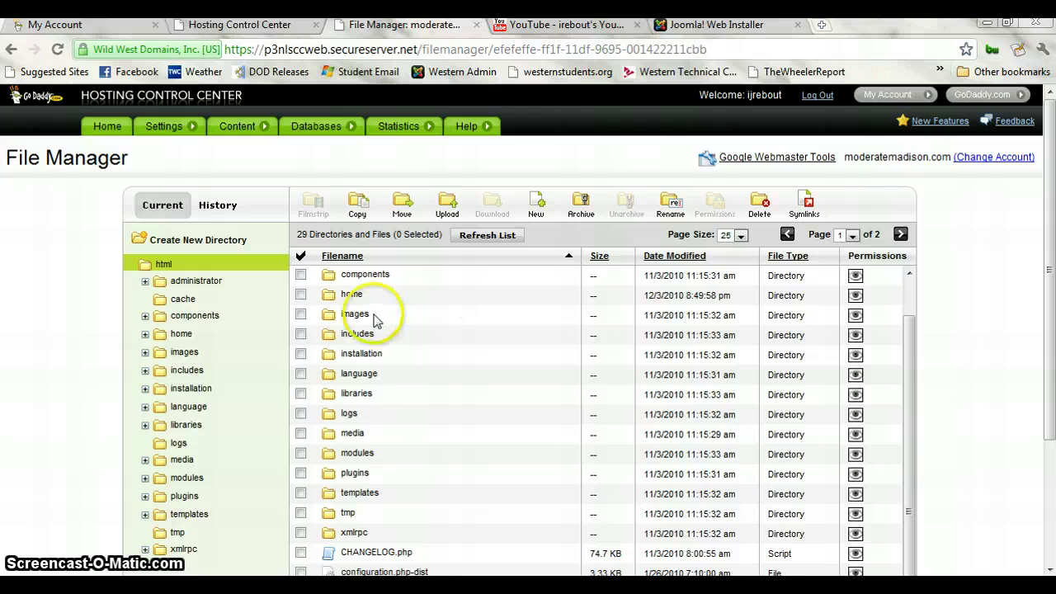
scroll(405, 312, "up", 1)
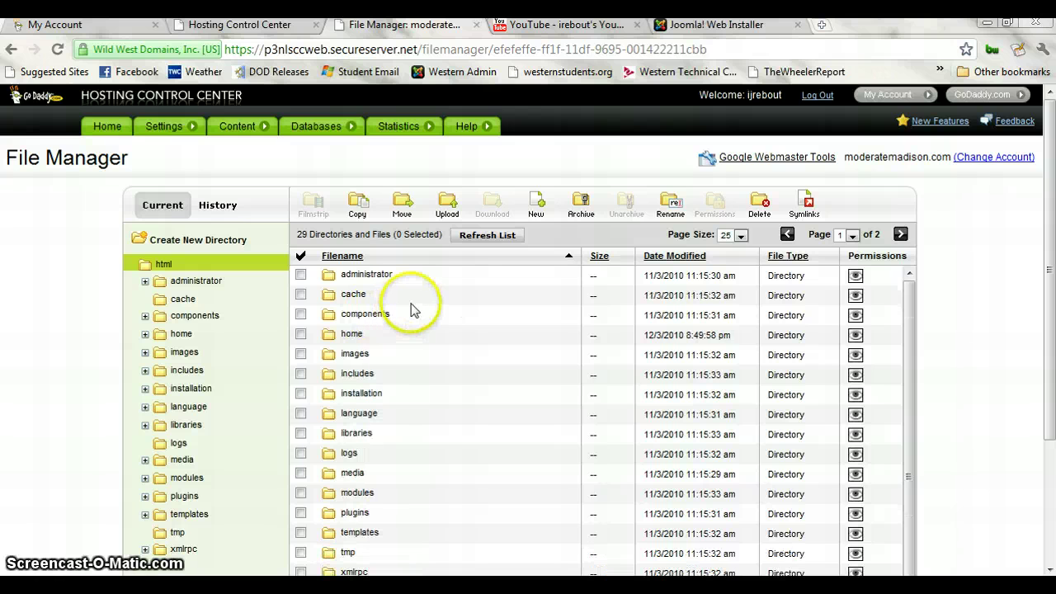
left_click(300, 394)
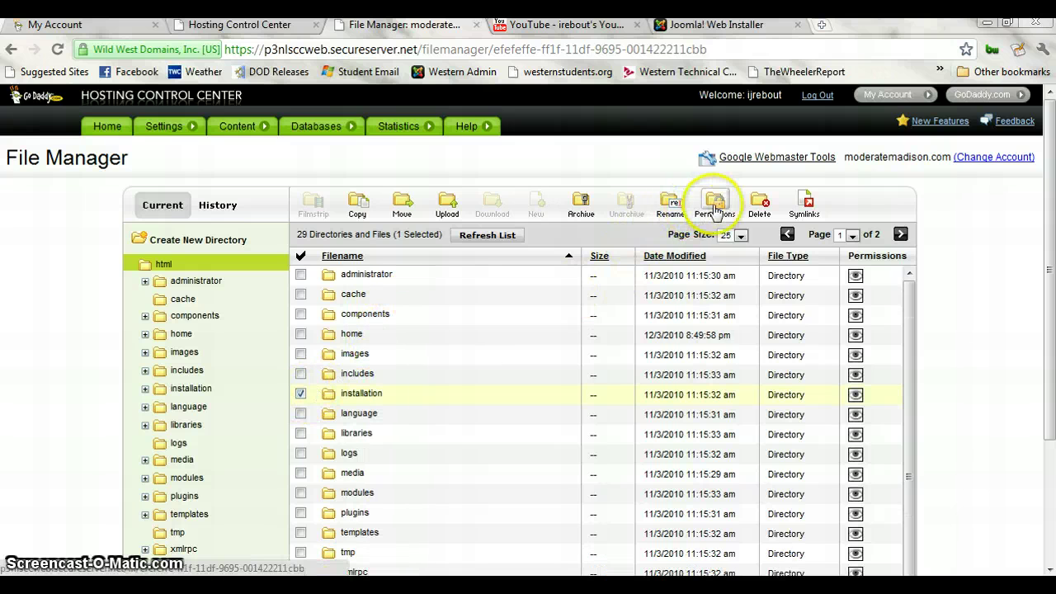
left_click(757, 205)
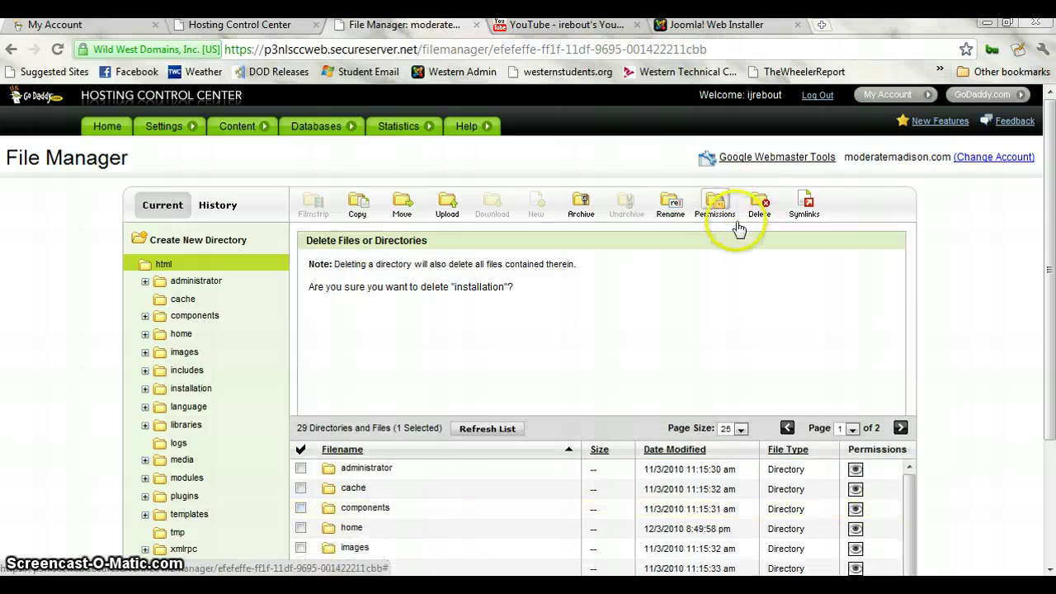
left_click(840, 436)
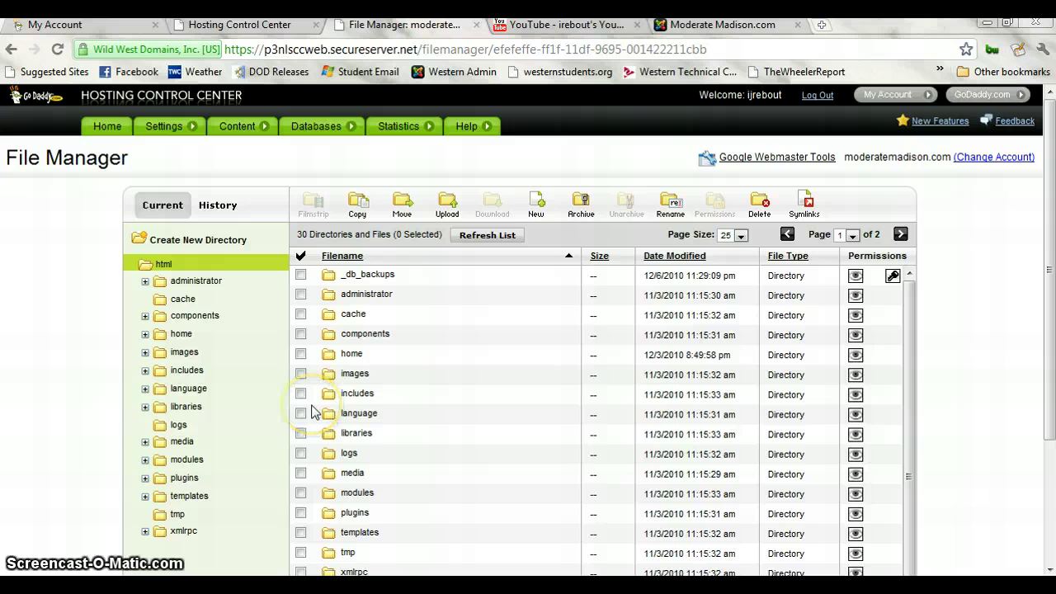
left_click(710, 27)
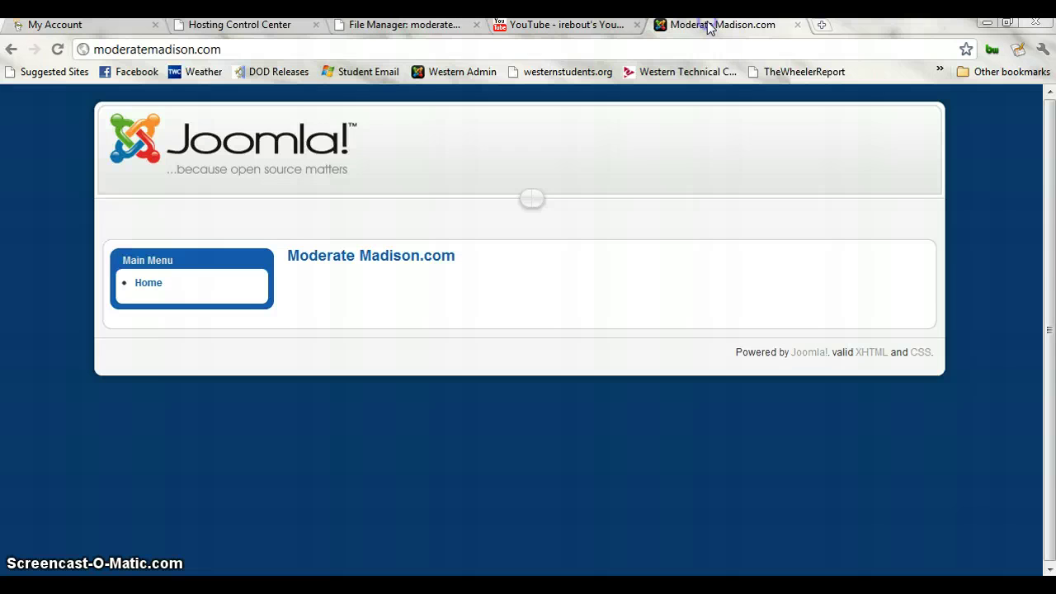
Go to the site's /administrator page and log in as admin with the account password
left_click(236, 50)
left_click(236, 50)
type("/")
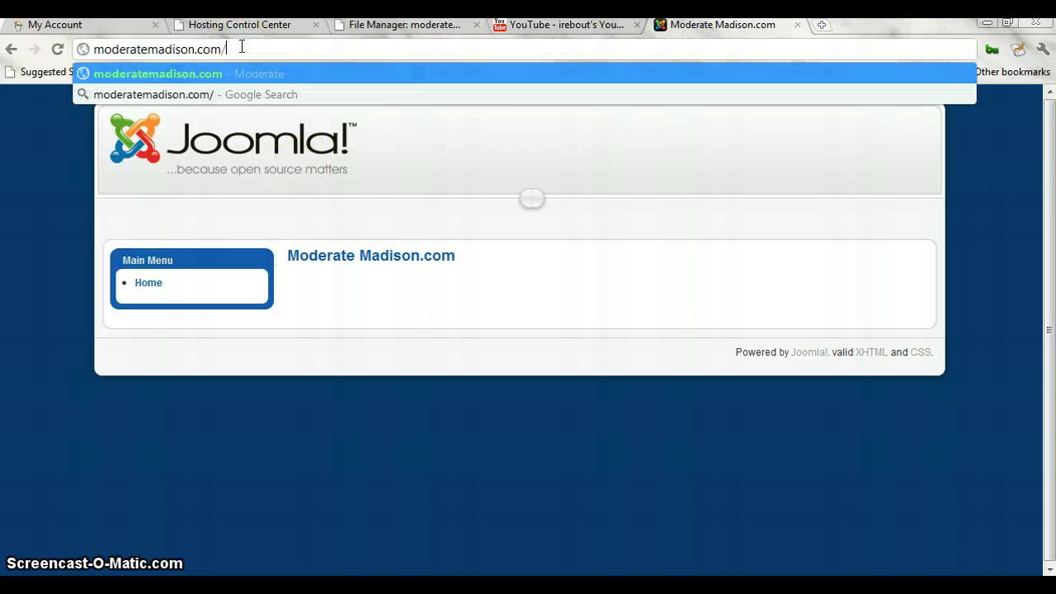
type("administrator")
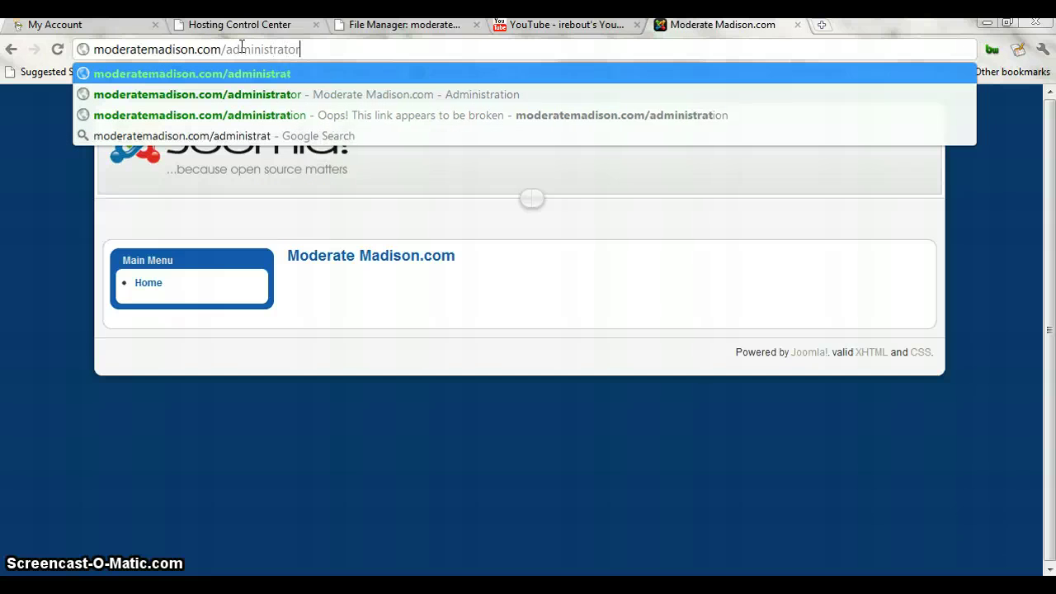
key("Return")
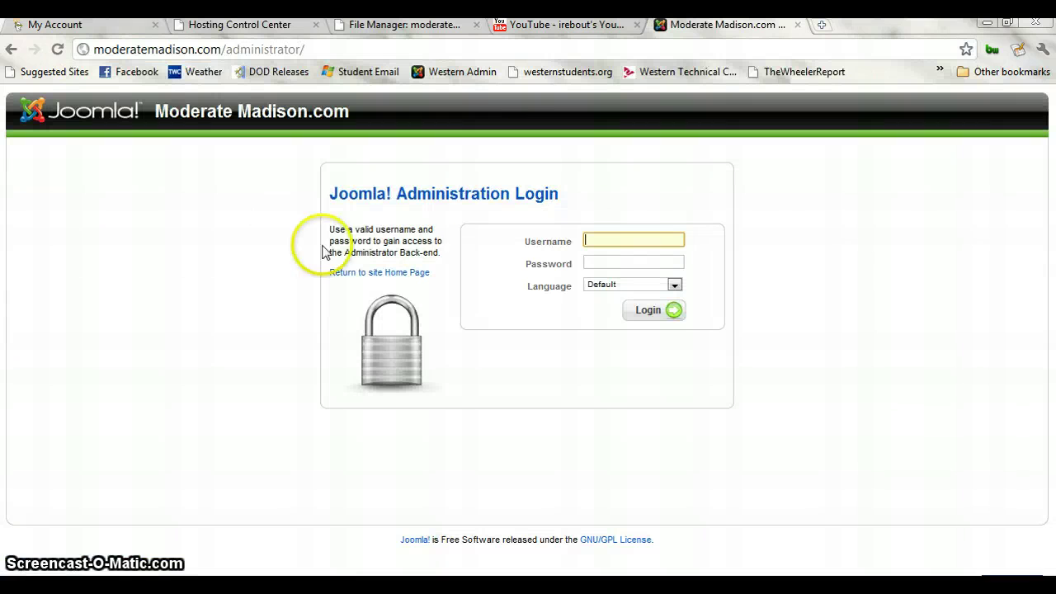
left_click(296, 194)
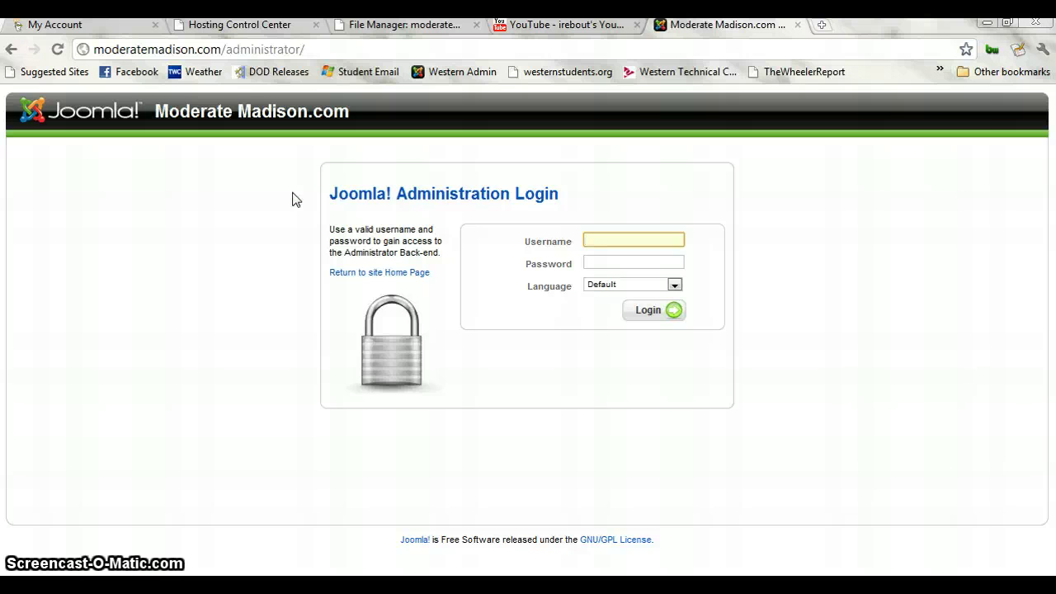
type("admin")
key("Tab")
type("********")
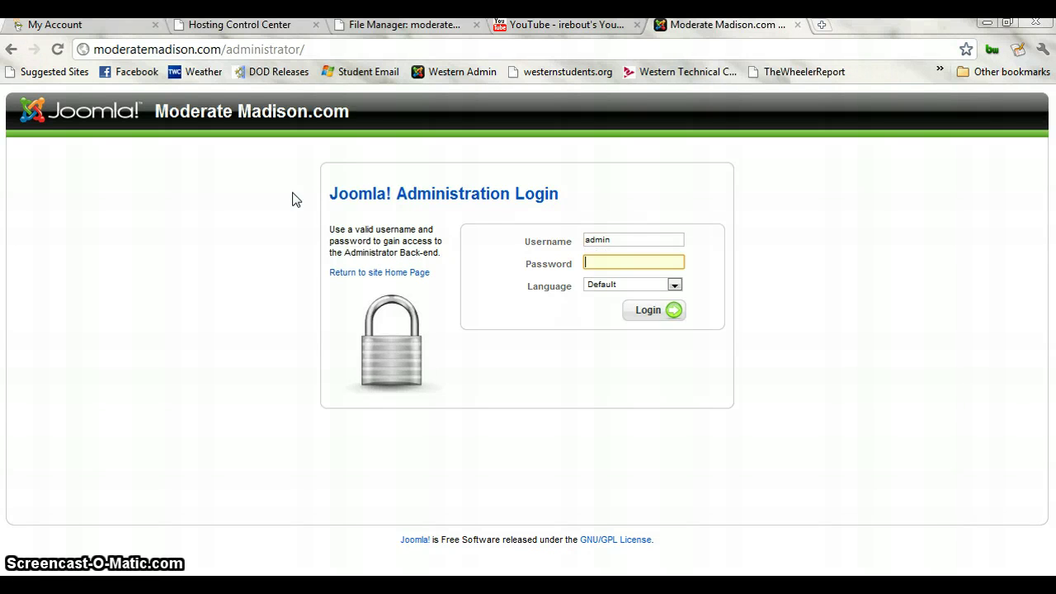
key("Return")
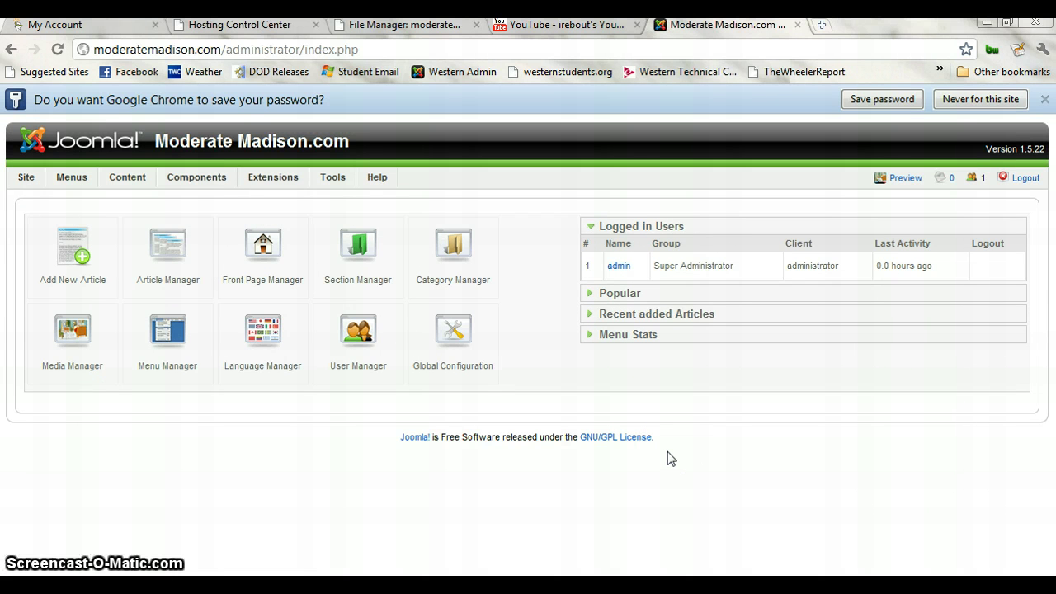
Return to the moderatemadison.com Hosting Dashboard via the Home menu and close the blank pop-up
left_click(285, 33)
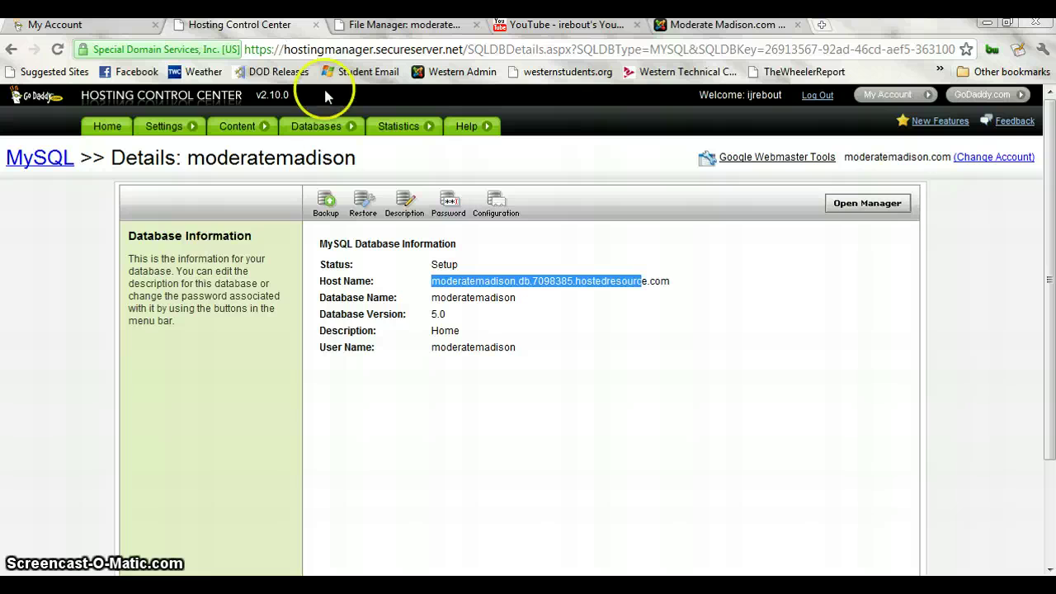
left_click(222, 125)
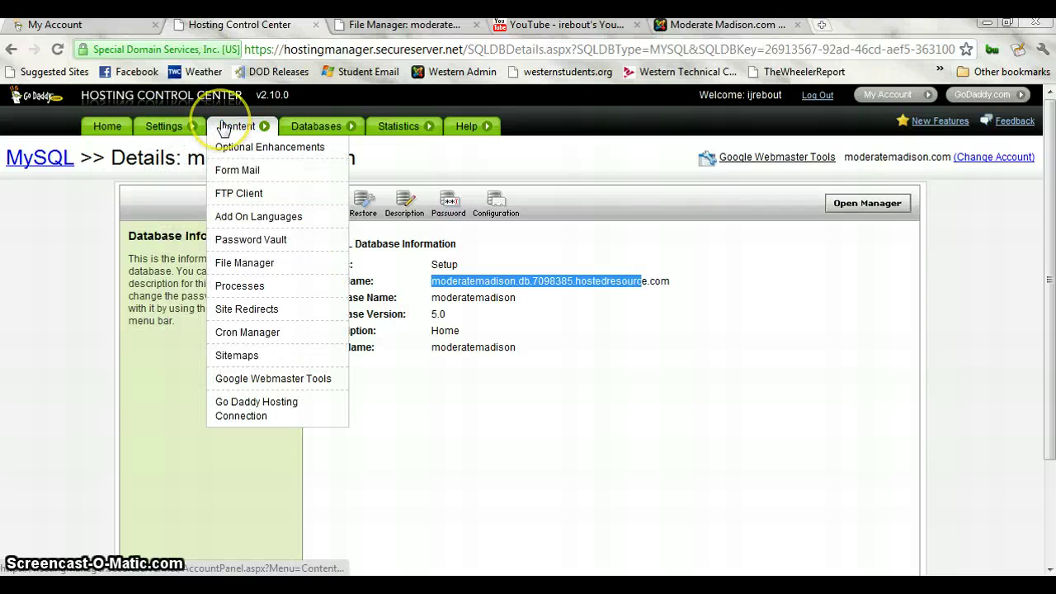
left_click(178, 125)
left_click(107, 128)
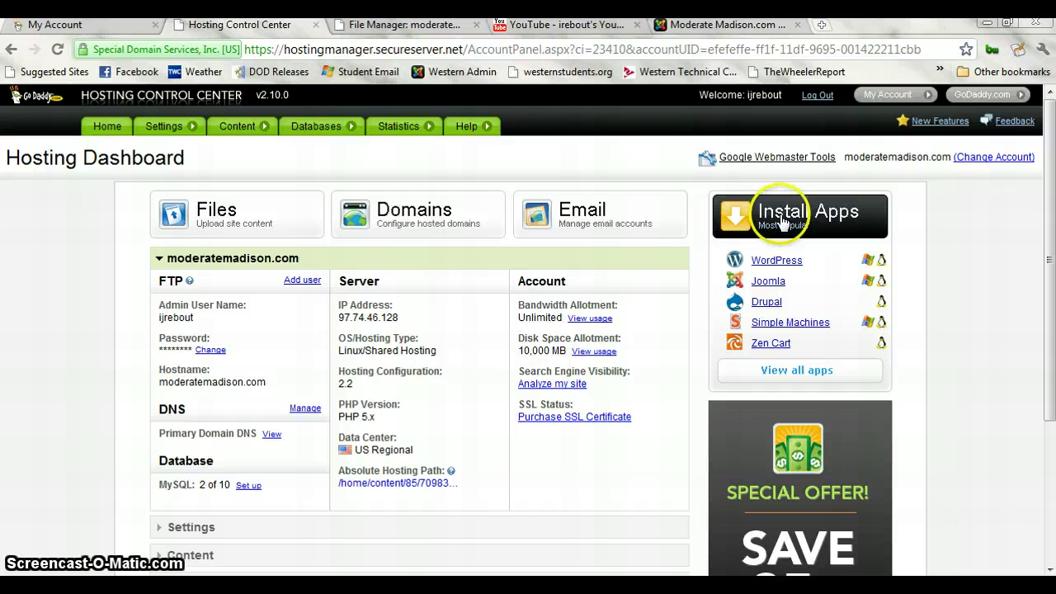
left_click(781, 222)
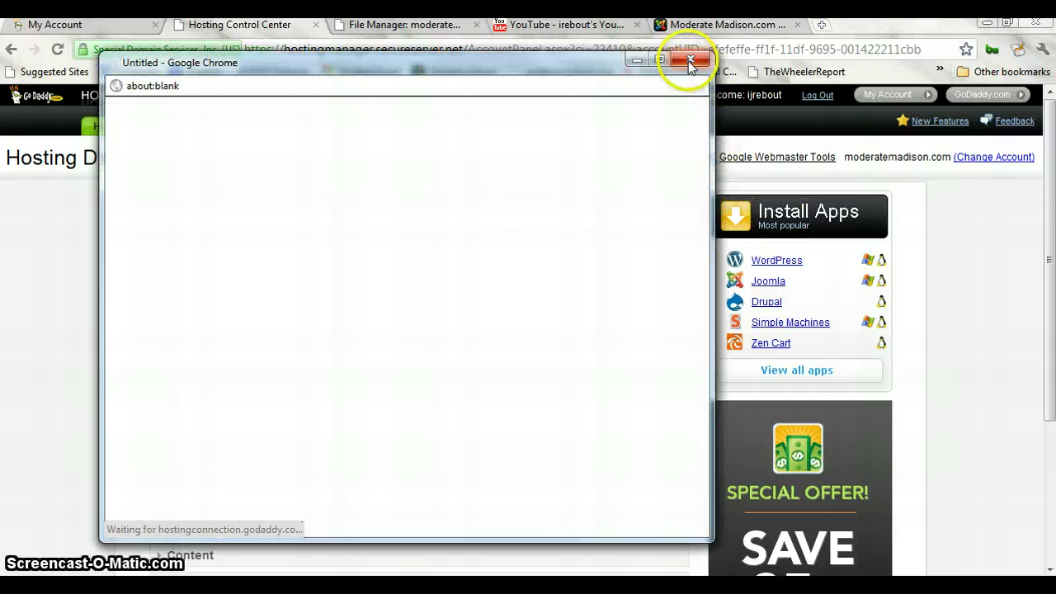
left_click(690, 63)
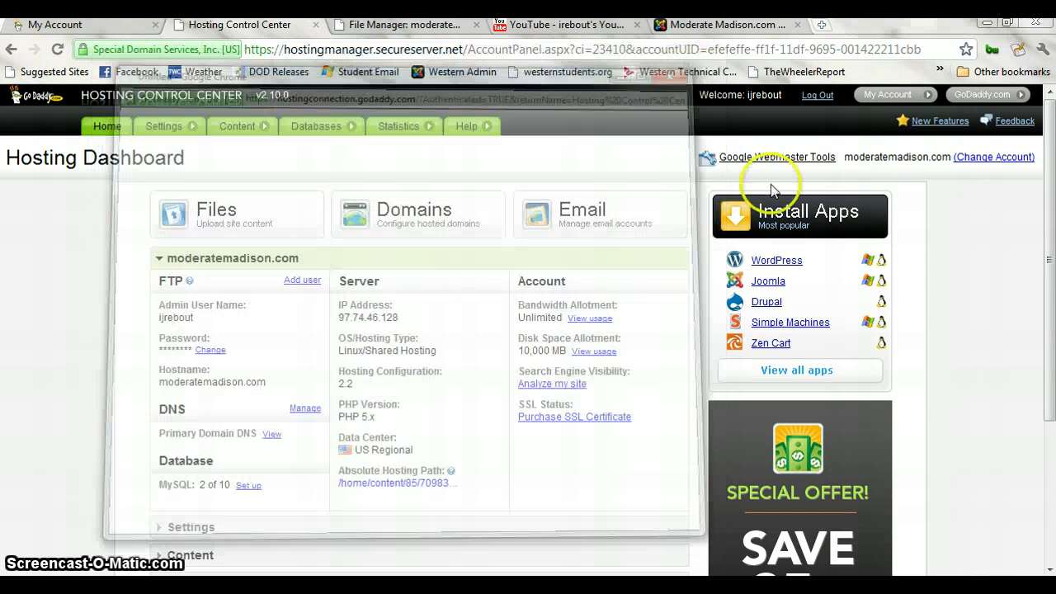
Start INSTALL NOW for Joomla 1.5.22 from the Joomla app page
left_click(776, 281)
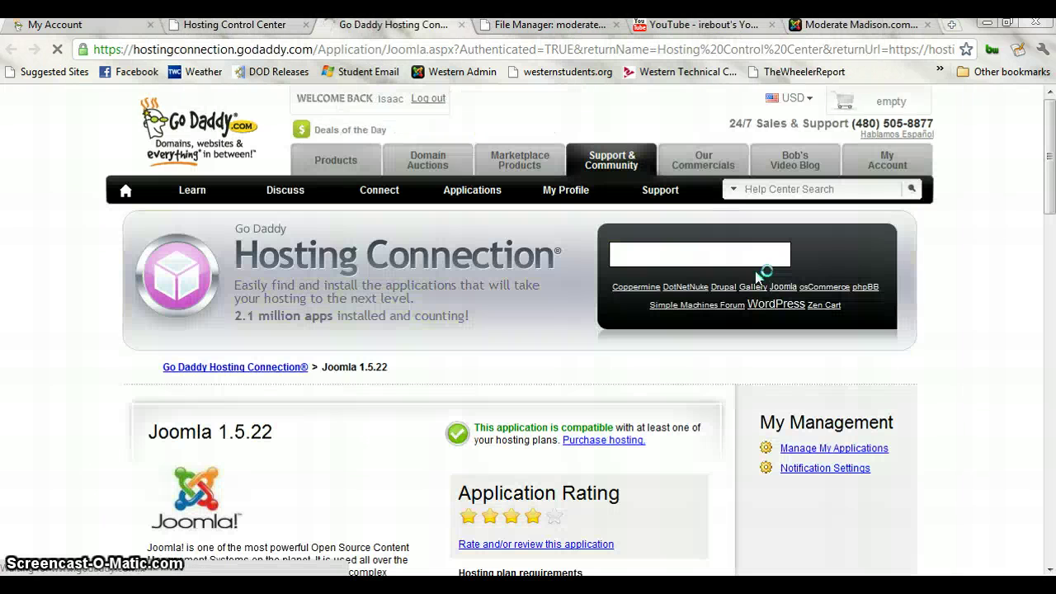
left_click(141, 349)
scroll(102, 358, "down", 3)
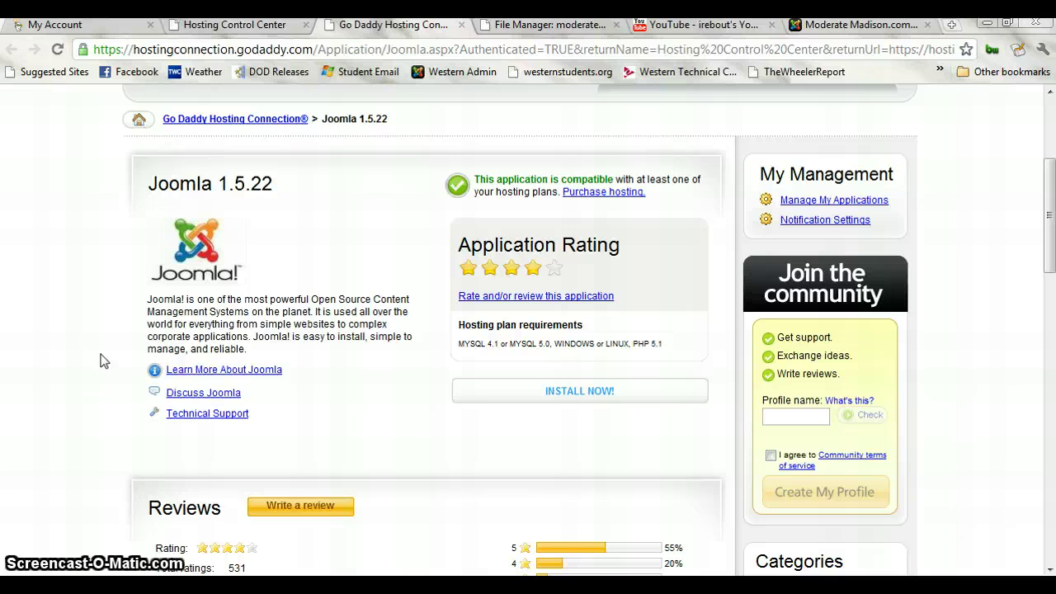
left_click(600, 400)
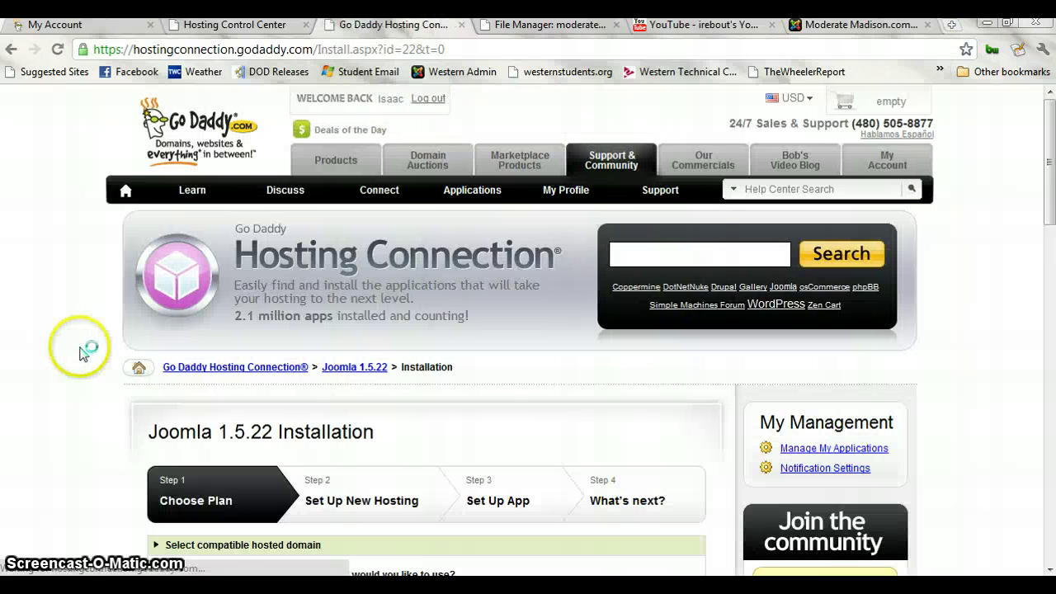
scroll(79, 350, "down", 3)
scroll(83, 353, "down", 1)
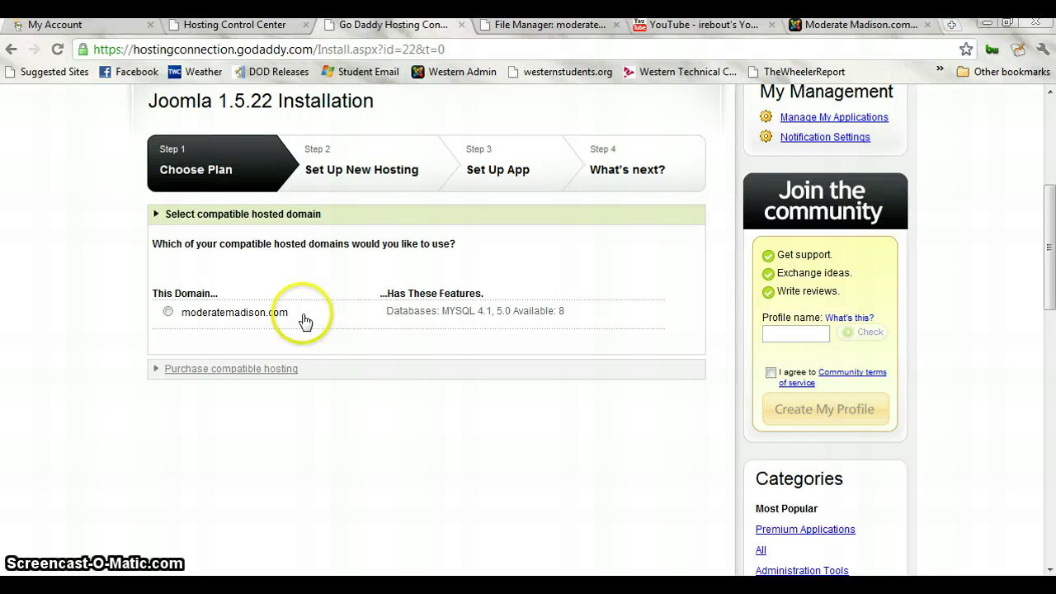
scroll(105, 321, "up", 3)
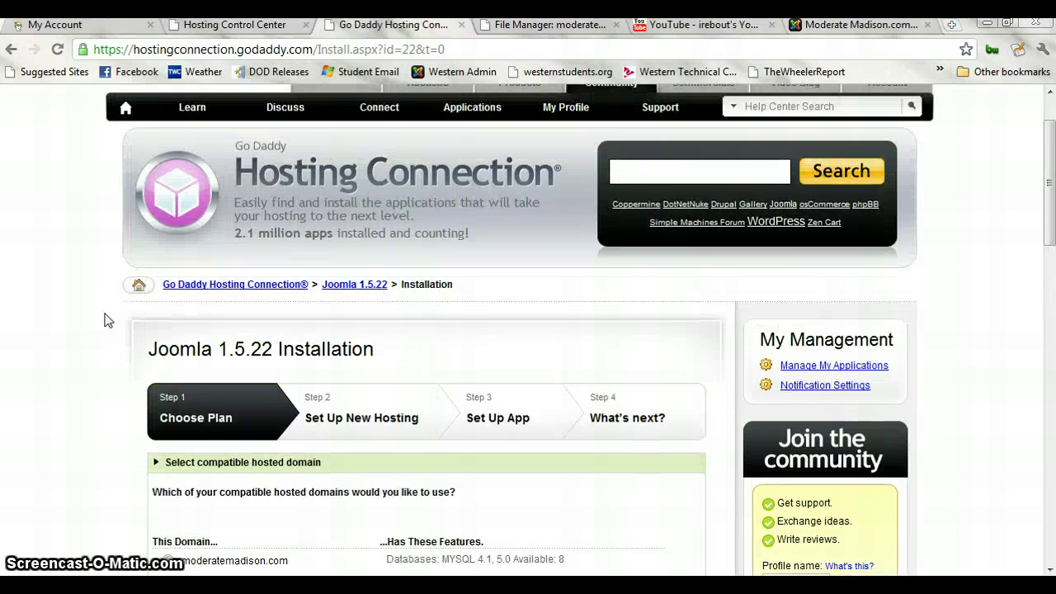
scroll(104, 320, "up", 1)
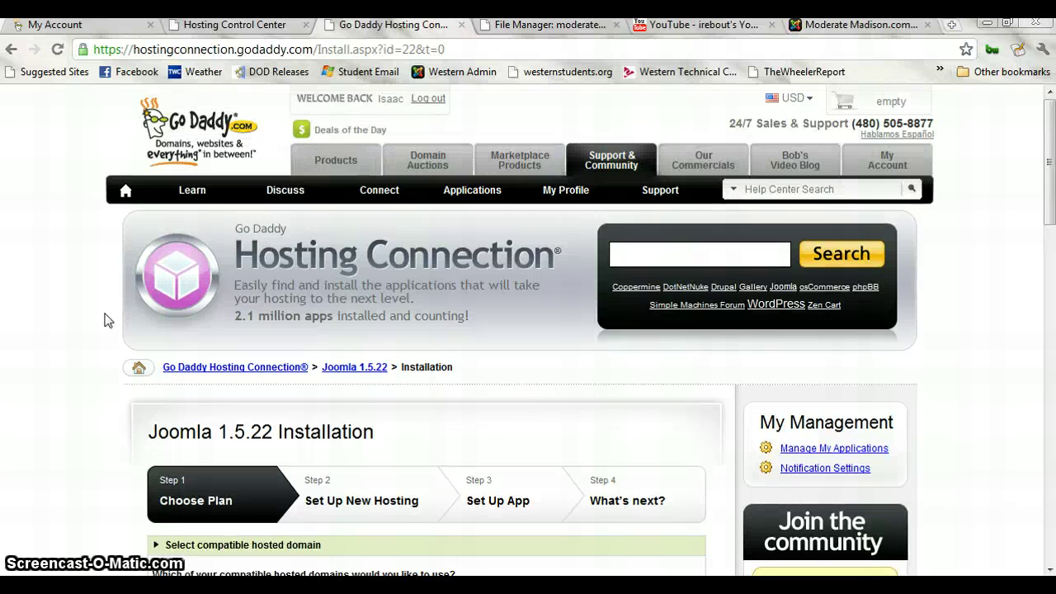